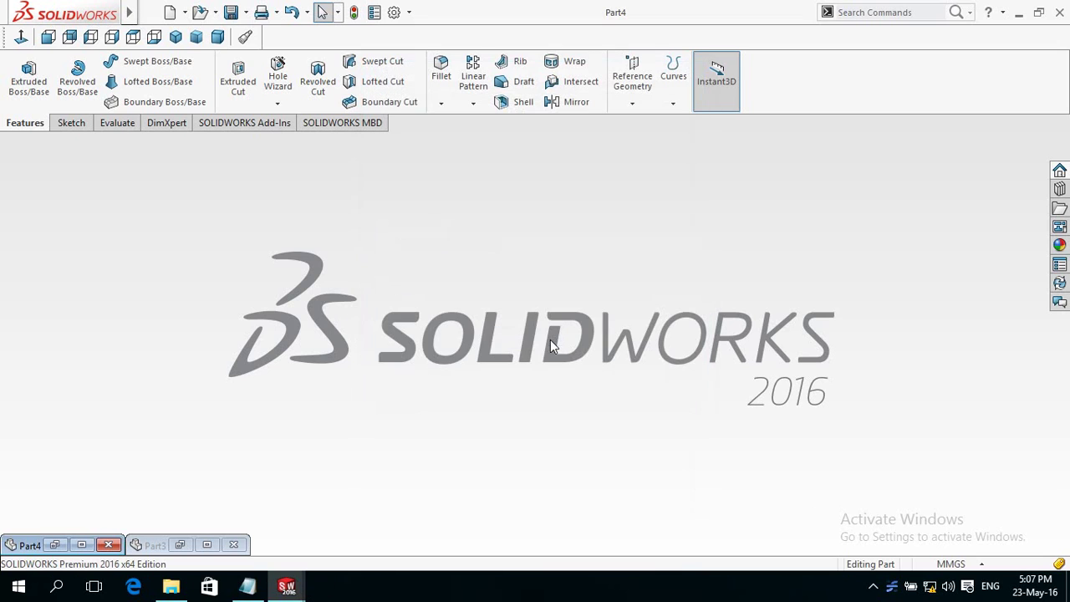
Create a new Assembly document from the New SOLIDWORKS Document dialog
click(170, 12)
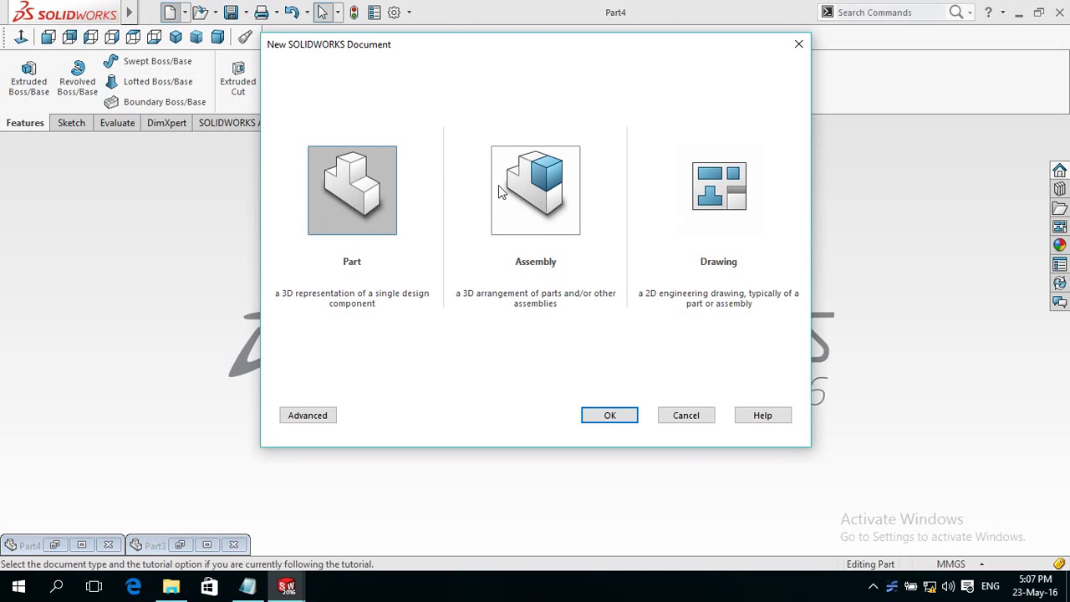
click(538, 192)
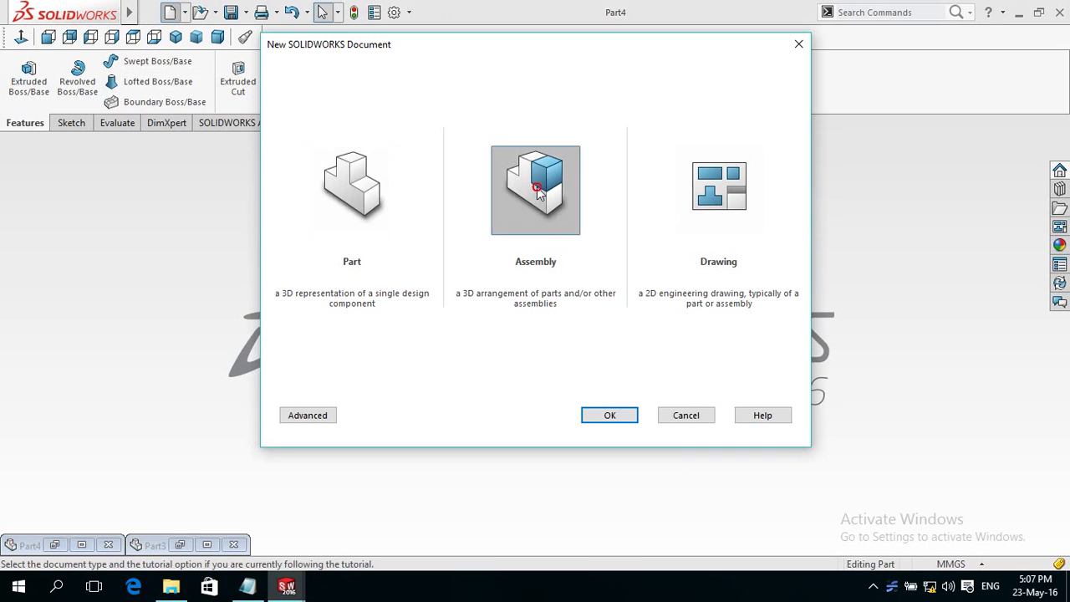
click(610, 418)
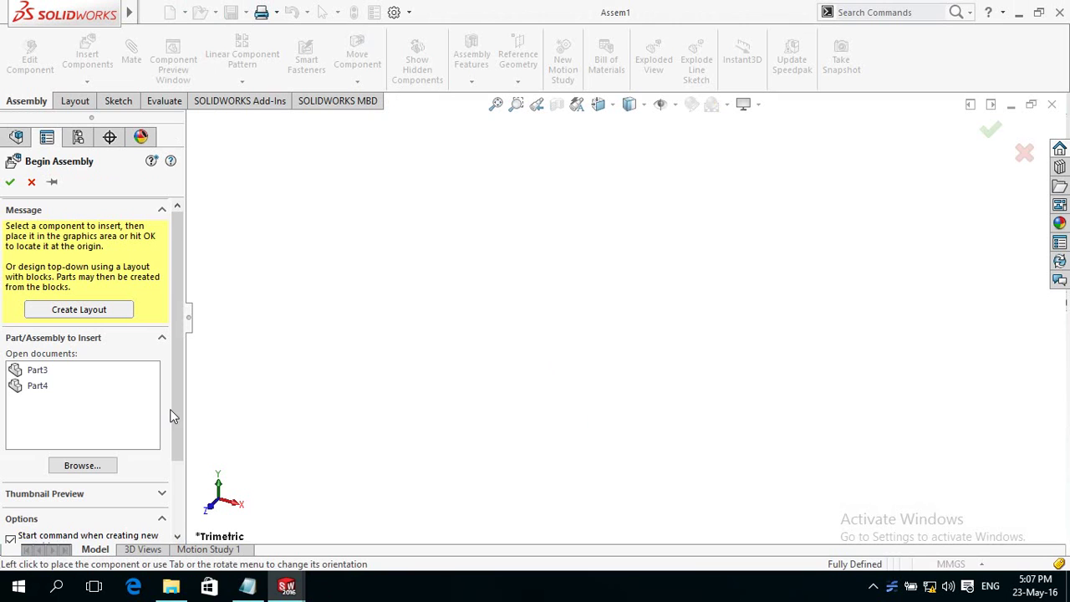
Place the bladed disc Part3 as the first, fixed component
click(25, 370)
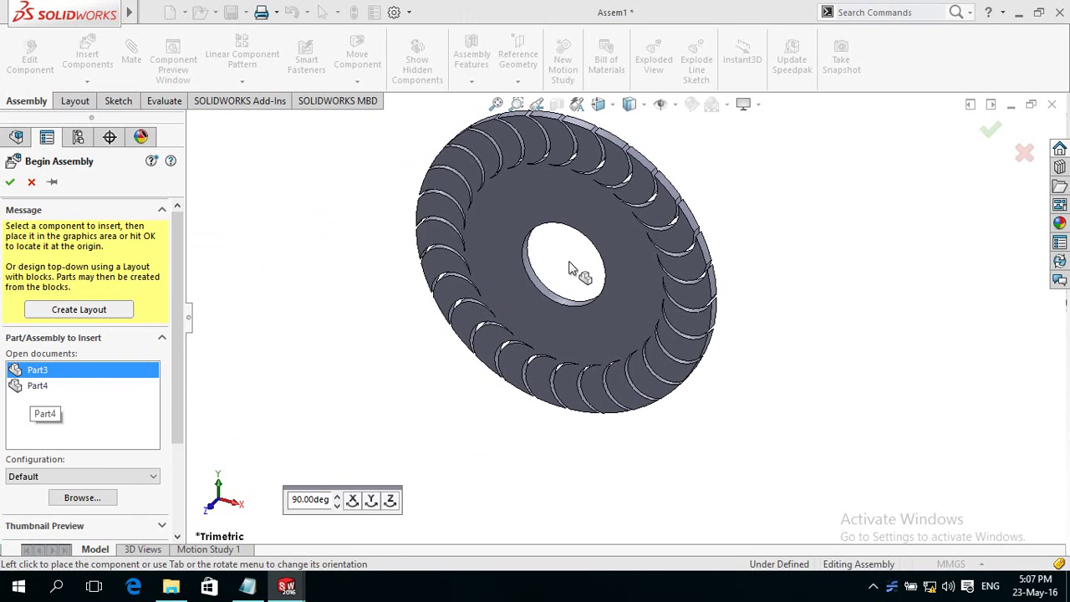
click(569, 268)
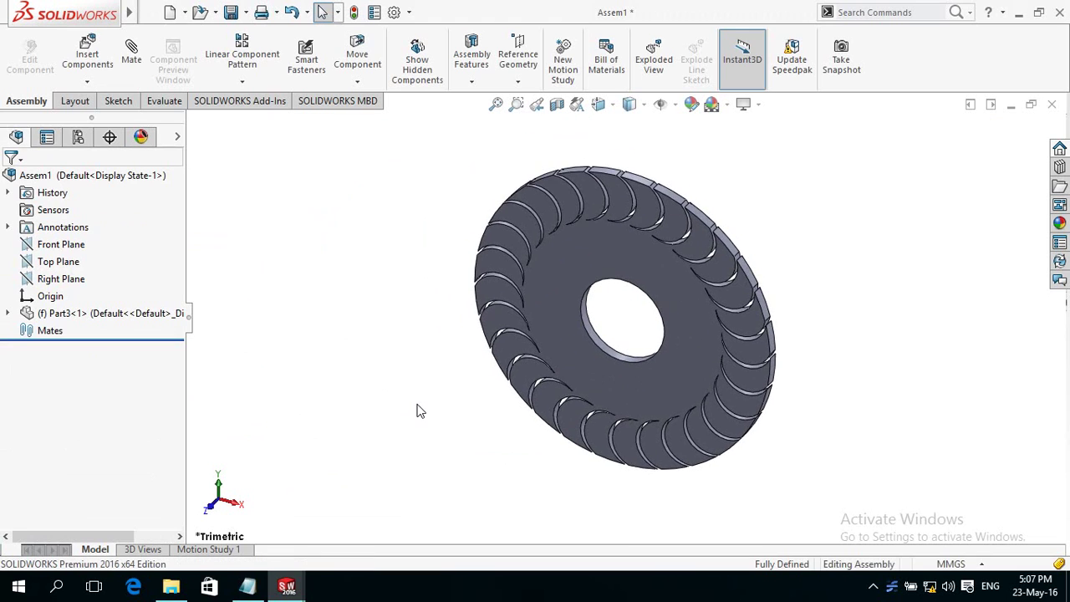
mouse_move(501, 392)
middle_down()
mouse_move(370, 435)
mouse_move(375, 456)
mouse_move(490, 437)
mouse_move(409, 387)
middle_up()
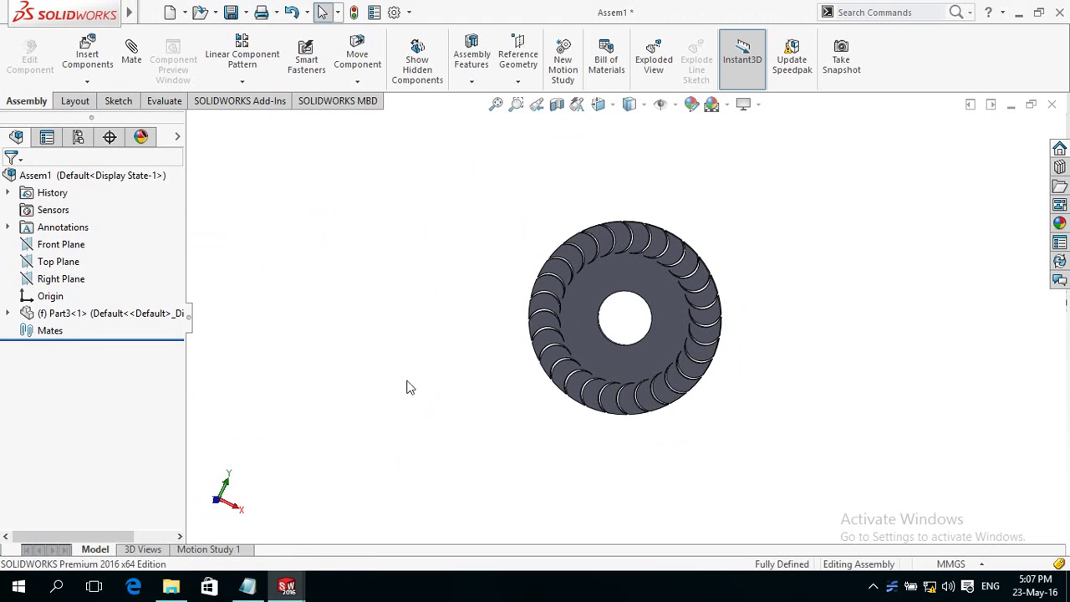
Insert the curved blade Part4 to the left of the disc
click(87, 54)
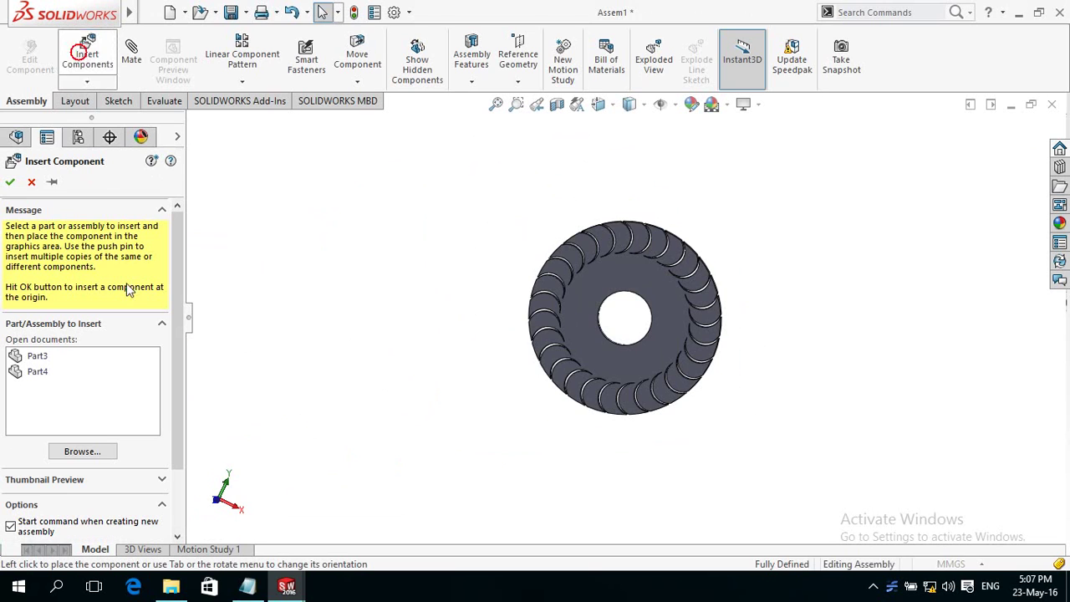
click(38, 372)
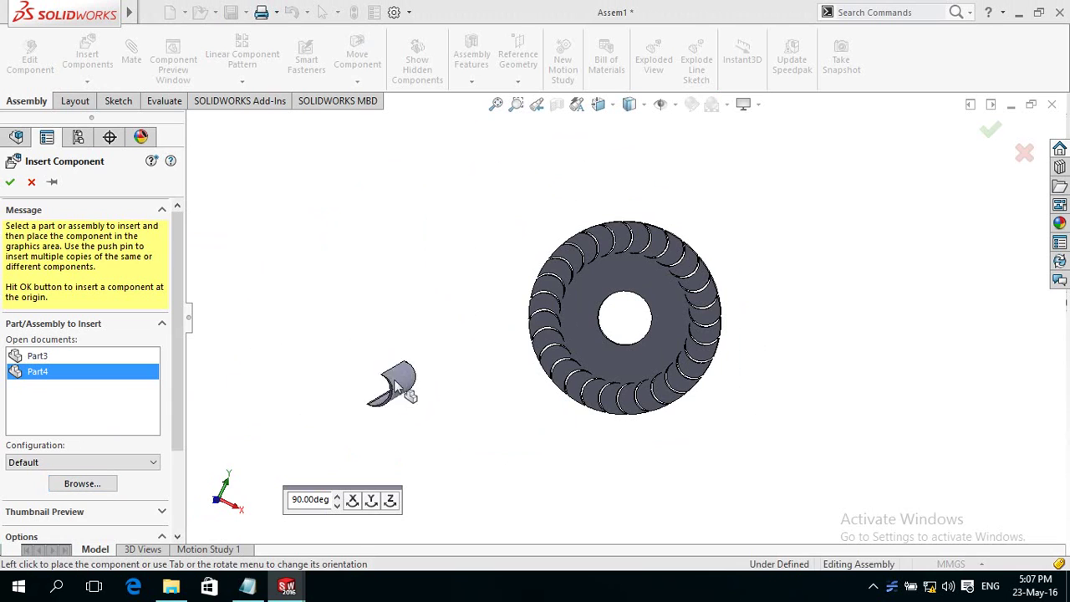
click(469, 344)
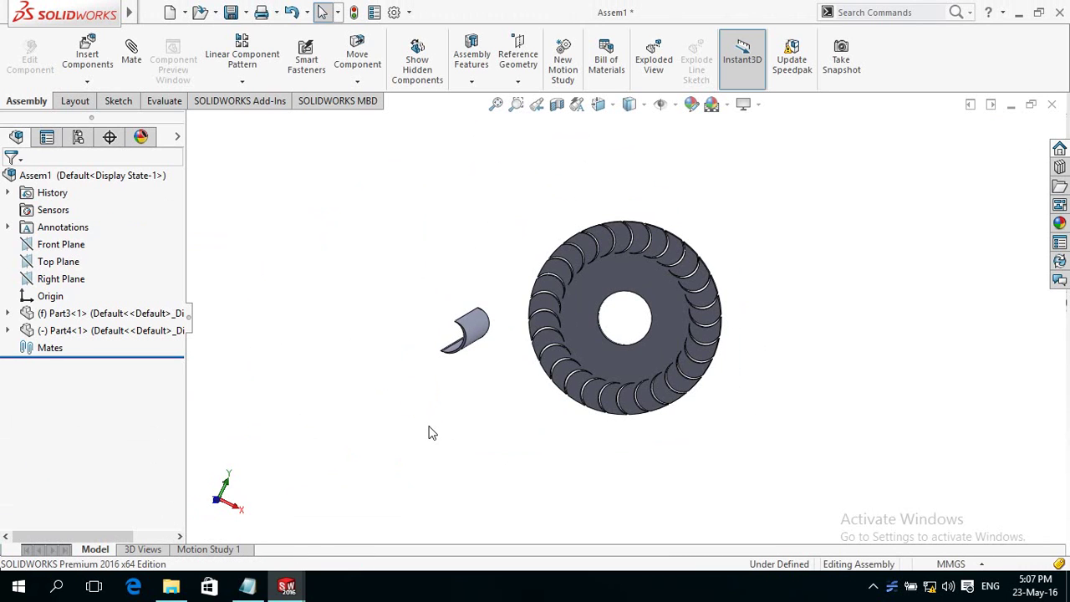
key(z)
mouse_move(516, 395)
middle_down()
mouse_move(435, 401)
mouse_move(479, 406)
middle_up()
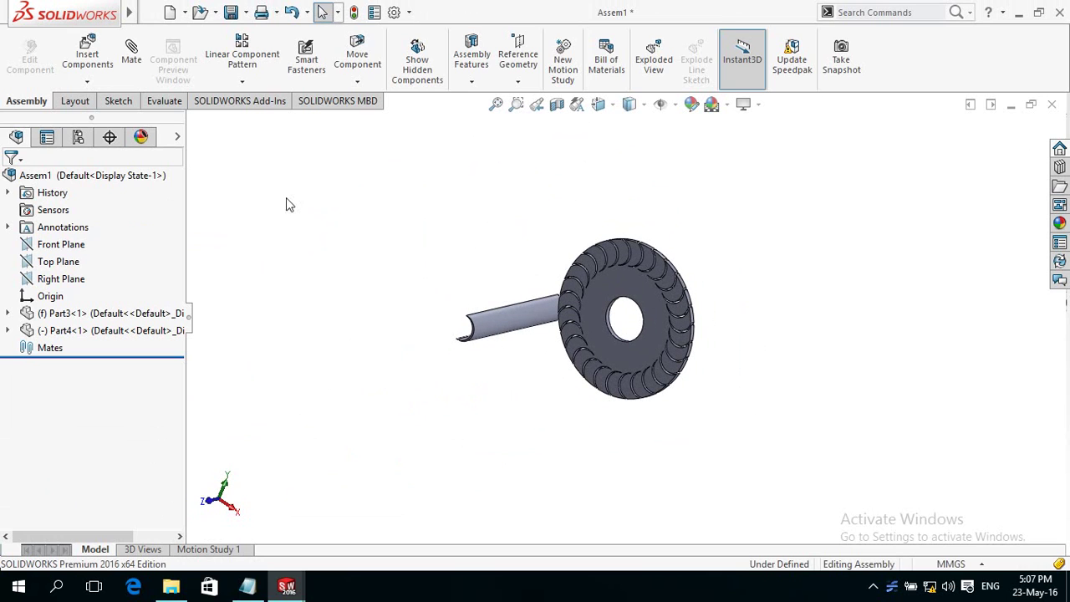
Insert a second copy of Part3 to the left of the blade
click(87, 58)
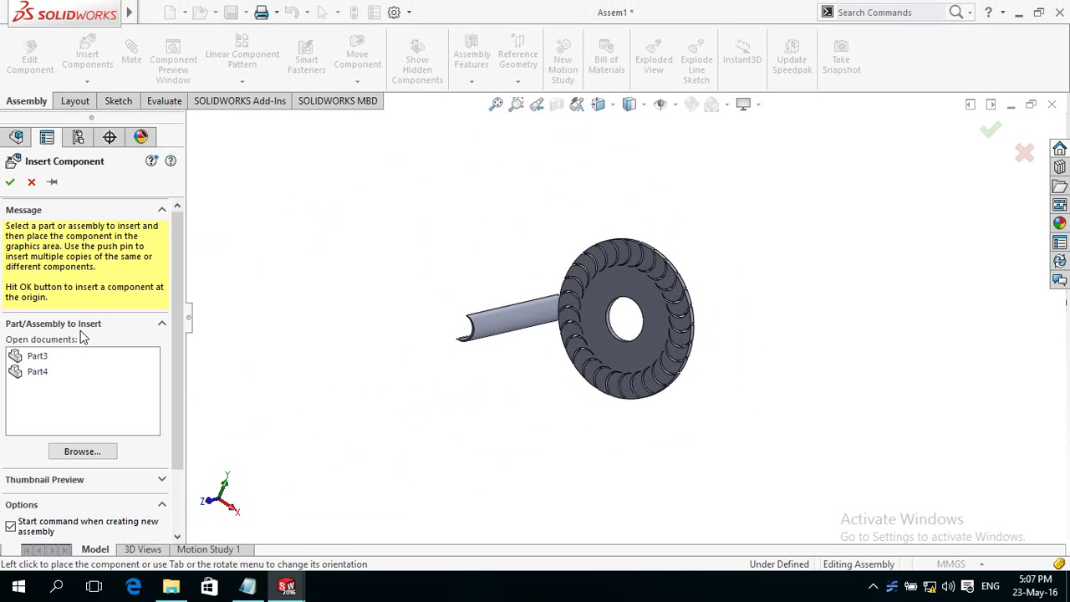
click(37, 356)
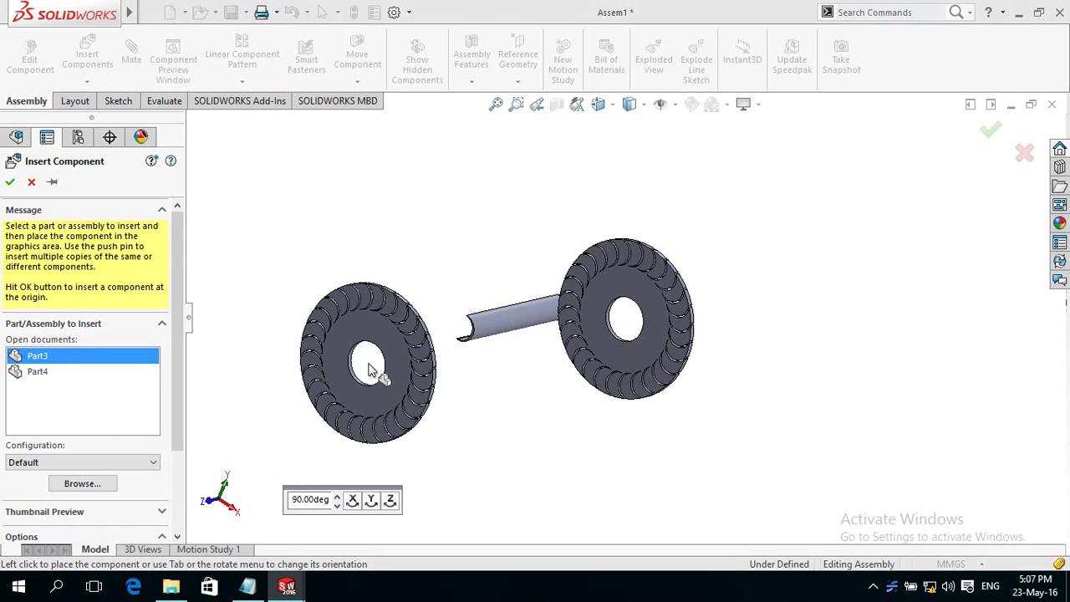
click(368, 371)
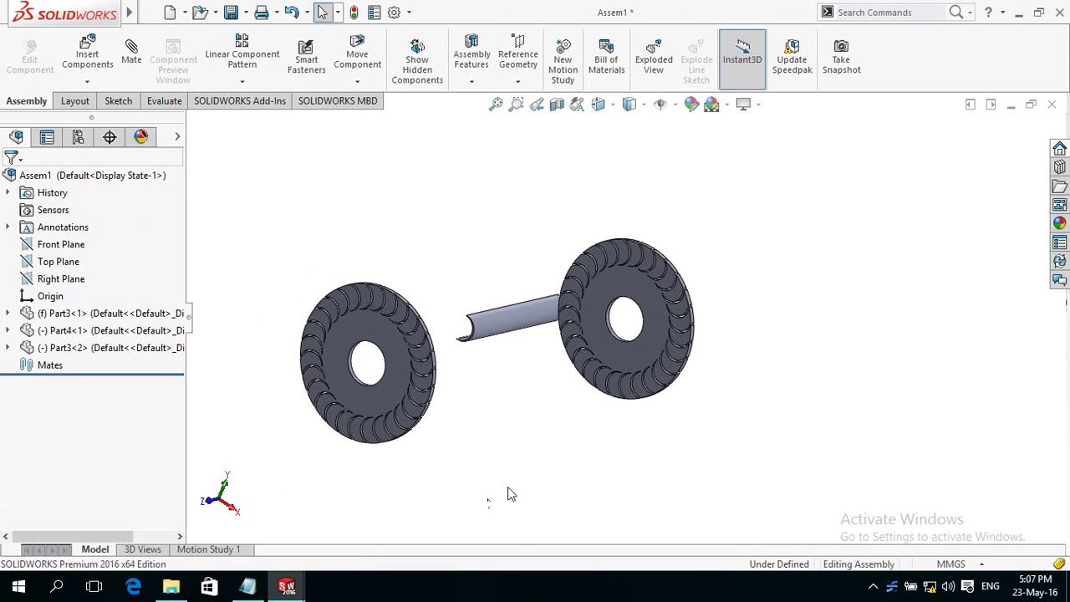
Select the inner face of a disc's centre hole
mouse_move(534, 396)
middle_down()
mouse_move(429, 406)
mouse_move(544, 413)
mouse_move(491, 412)
middle_up()
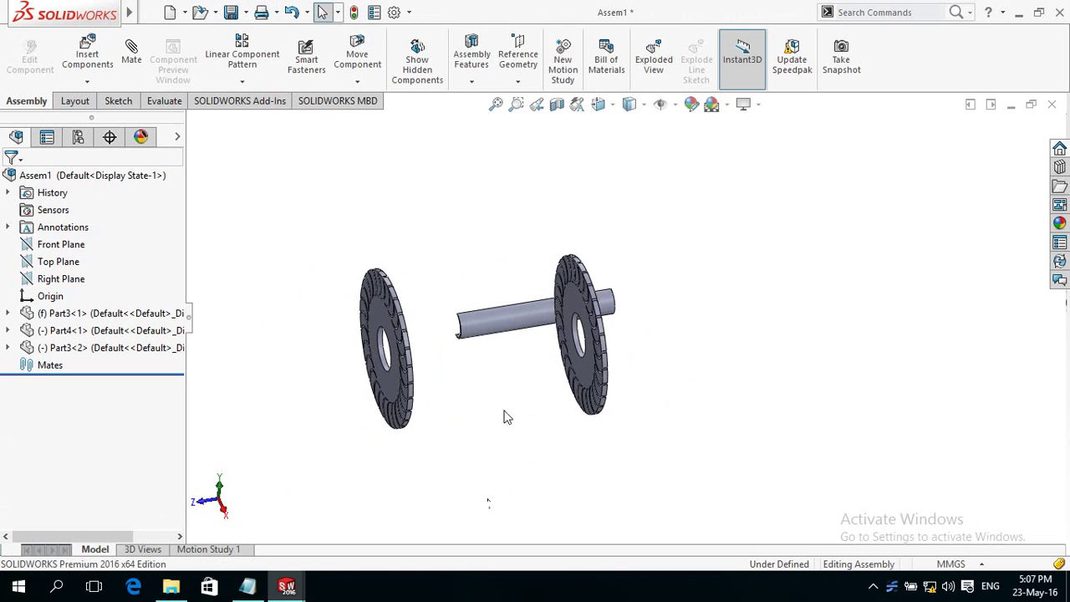
scroll(539, 394, down, 1)
scroll(539, 393, down, 2)
scroll(633, 287, down, 1)
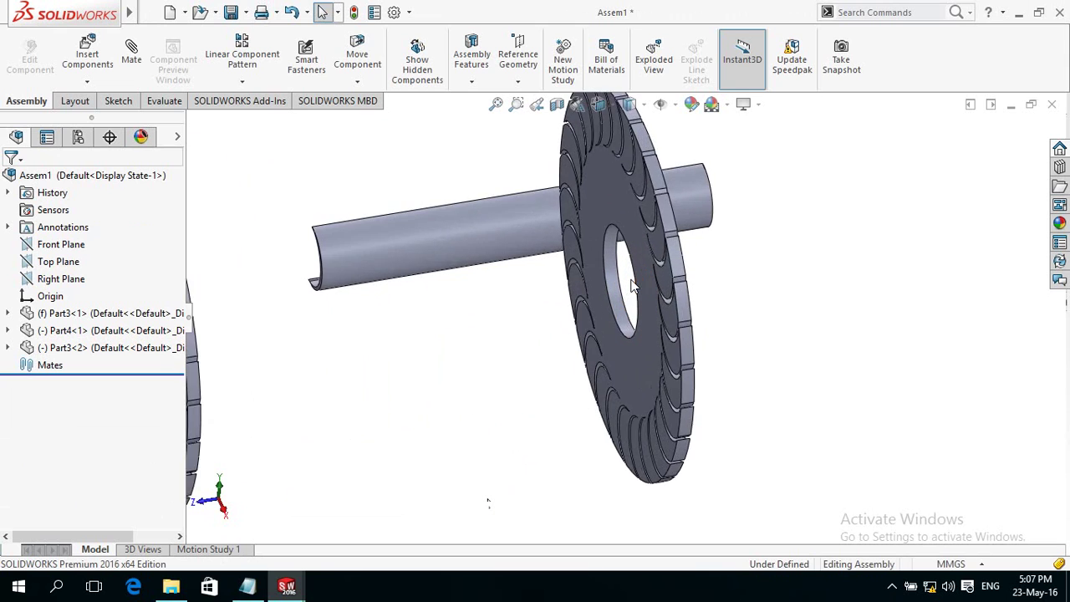
scroll(627, 292, down, 1)
scroll(618, 309, down, 1)
scroll(611, 324, down, 1)
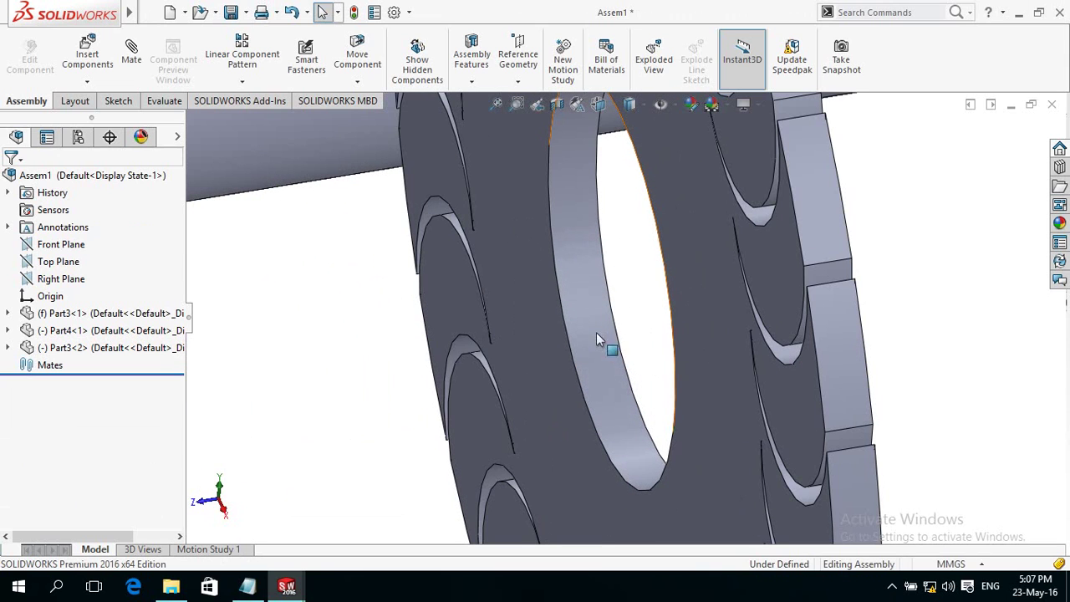
click(592, 358)
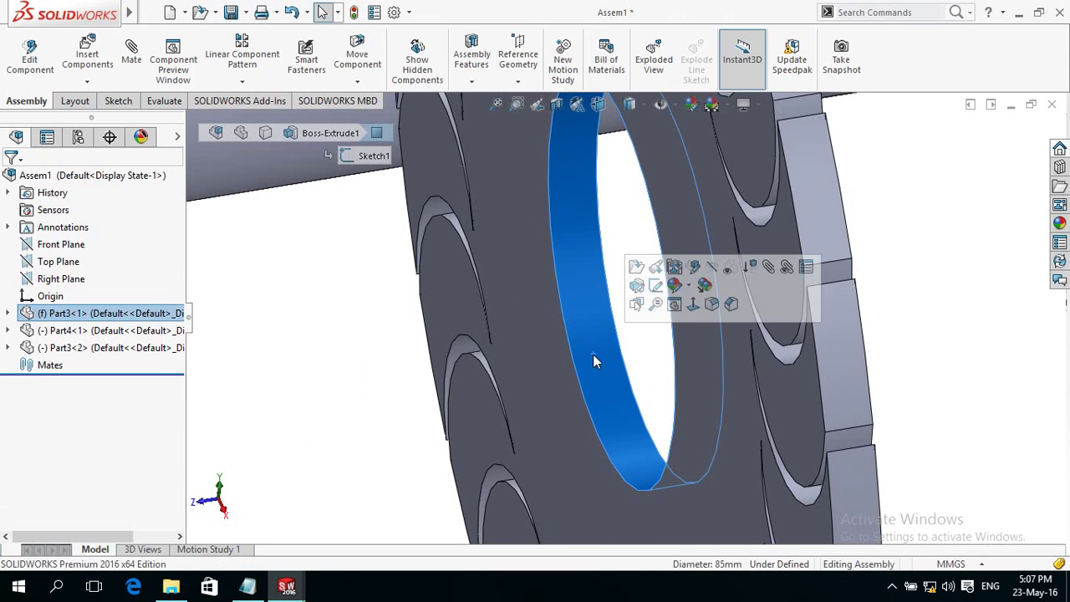
Mate the centre hole faces of Part3 and Part3<2> concentrically
click(769, 270)
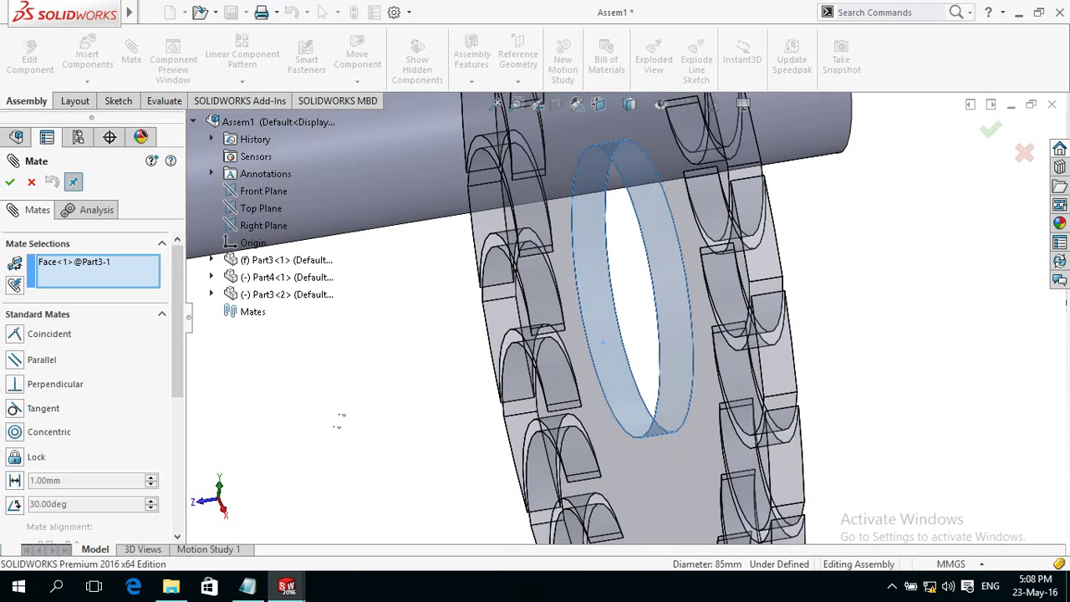
scroll(332, 420, up, 3)
scroll(376, 443, up, 2)
scroll(433, 470, up, 2)
scroll(433, 469, up, 2)
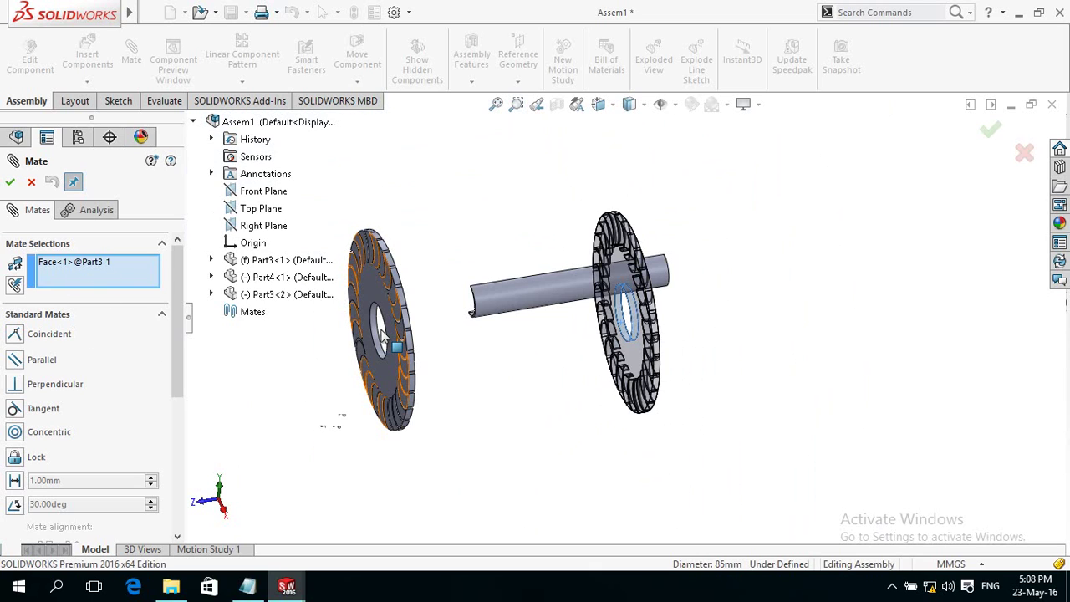
scroll(382, 334, down, 1)
scroll(401, 335, down, 2)
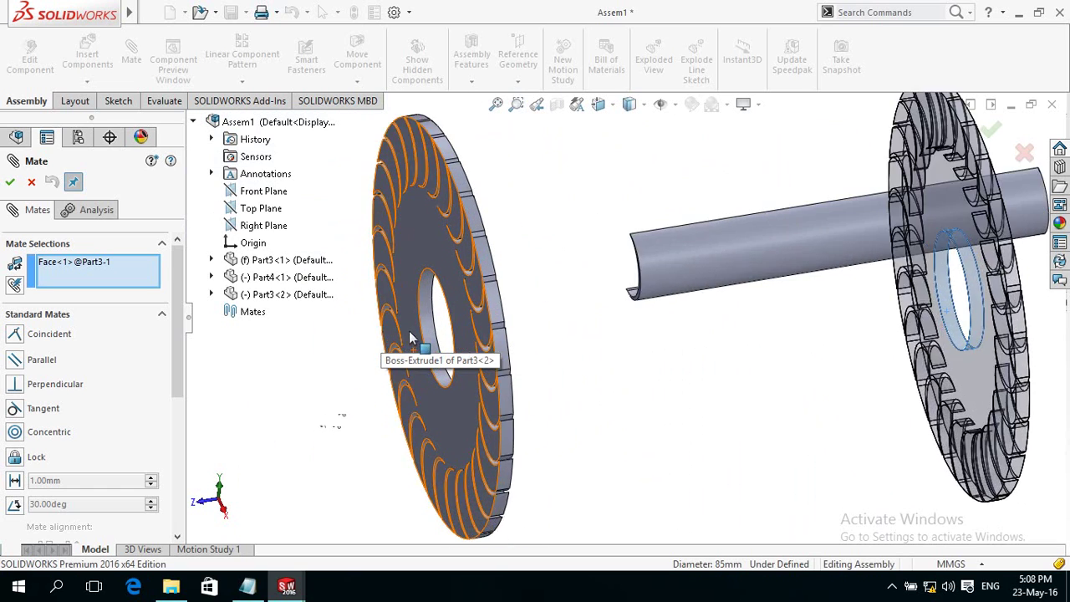
scroll(494, 335, down, 1)
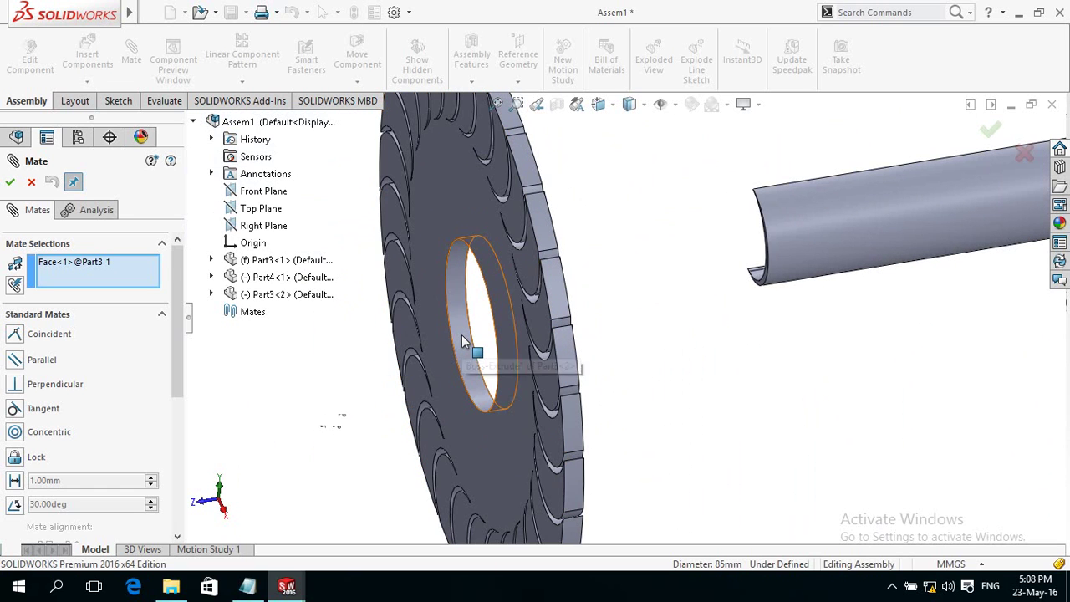
click(462, 339)
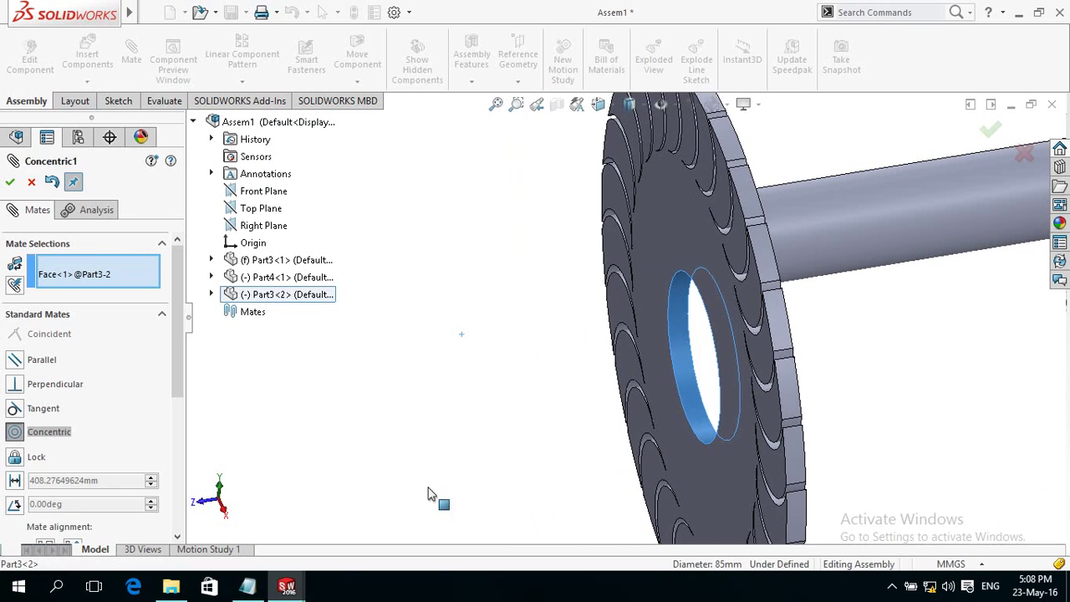
scroll(481, 414, up, 3)
mouse_move(413, 375)
middle_down()
mouse_move(490, 376)
mouse_move(510, 361)
mouse_move(508, 350)
mouse_move(476, 372)
middle_up()
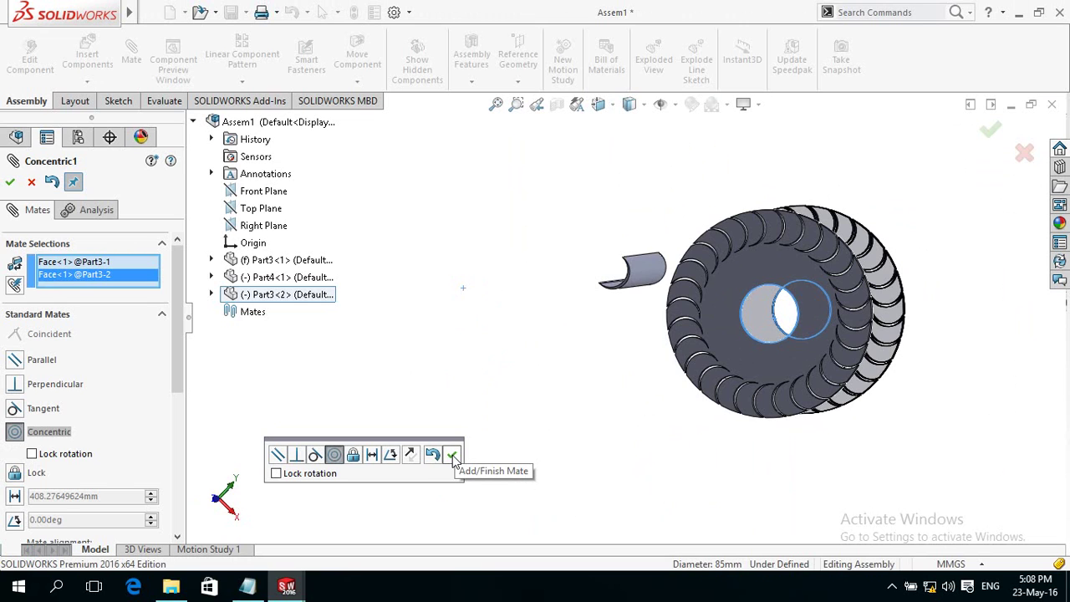
click(452, 456)
middle_drag(512, 266, 551, 327)
Select the blade's curved face and a disc slot face as mate references
scroll(524, 226, down, 3)
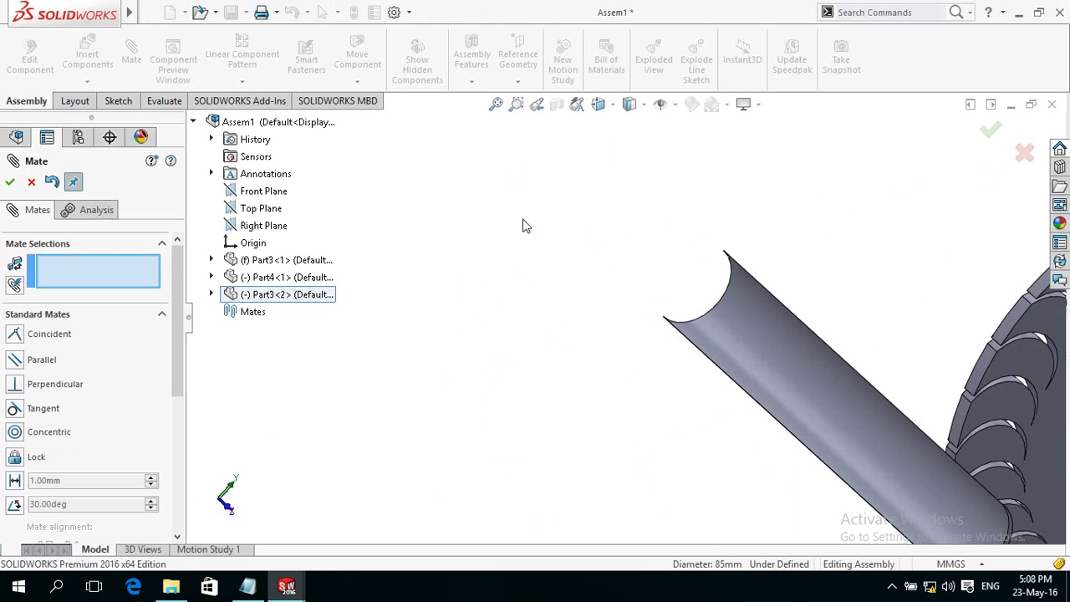
click(801, 357)
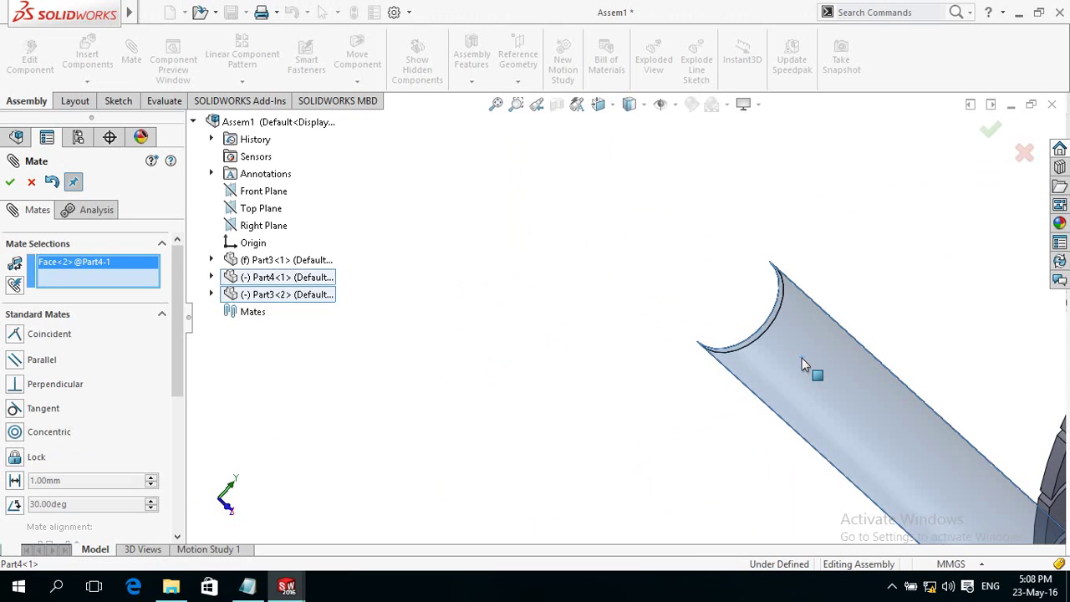
mouse_move(640, 411)
middle_down()
mouse_move(597, 368)
mouse_move(549, 351)
middle_up()
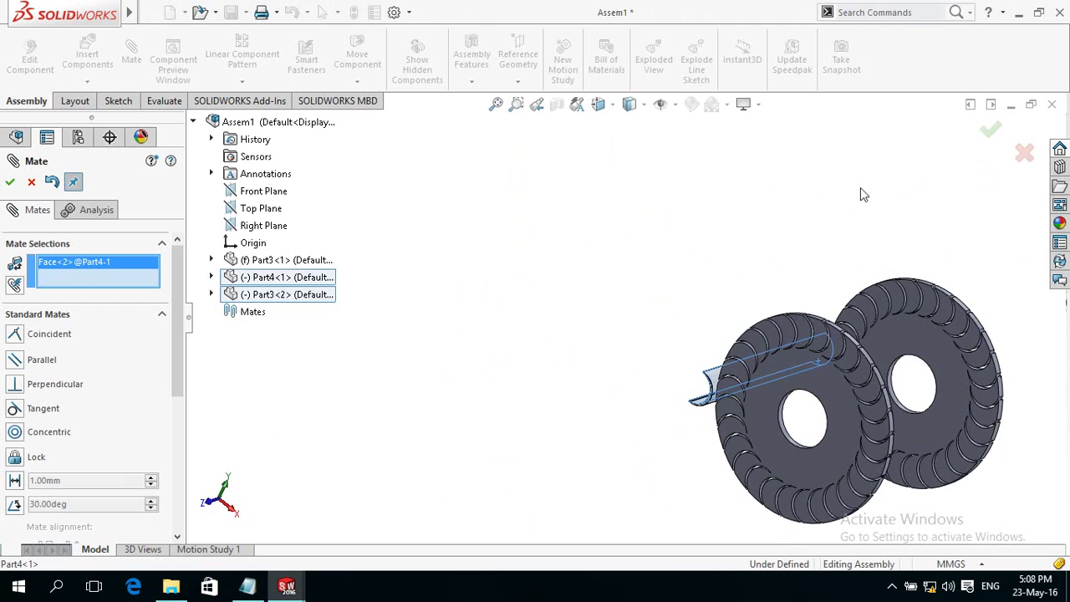
scroll(919, 256, down, 3)
scroll(783, 329, down, 3)
scroll(740, 353, down, 3)
mouse_move(741, 353)
middle_down()
mouse_move(747, 313)
mouse_move(723, 346)
middle_up()
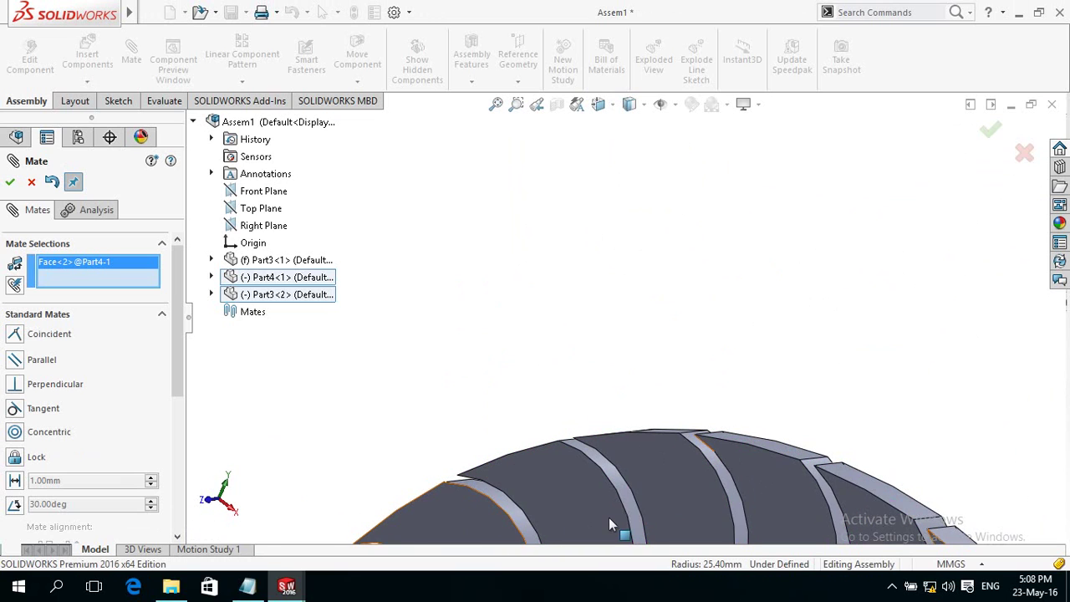
scroll(637, 506, down, 5)
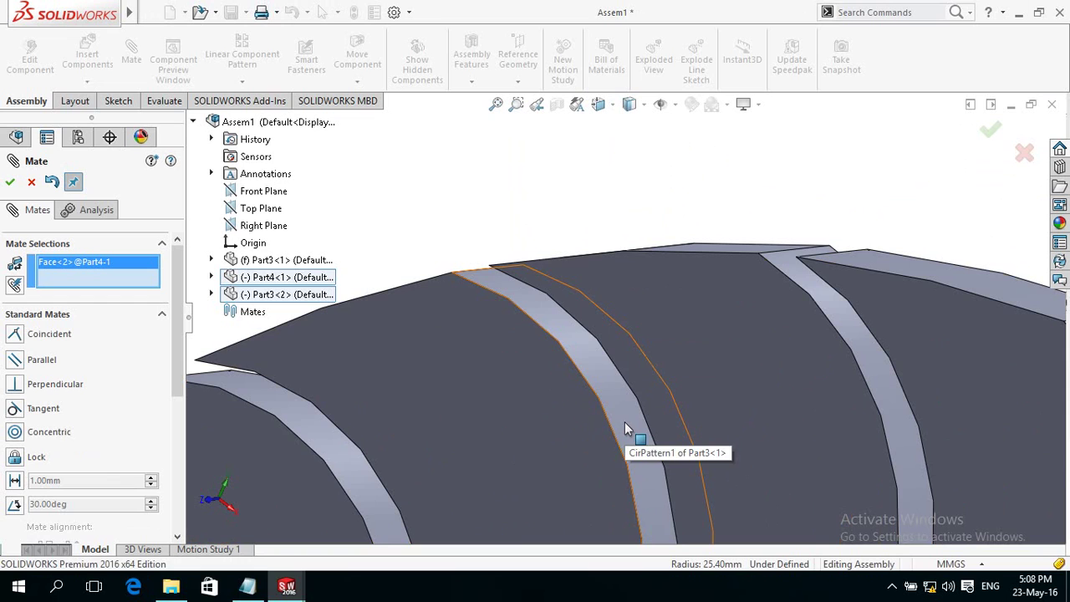
click(624, 421)
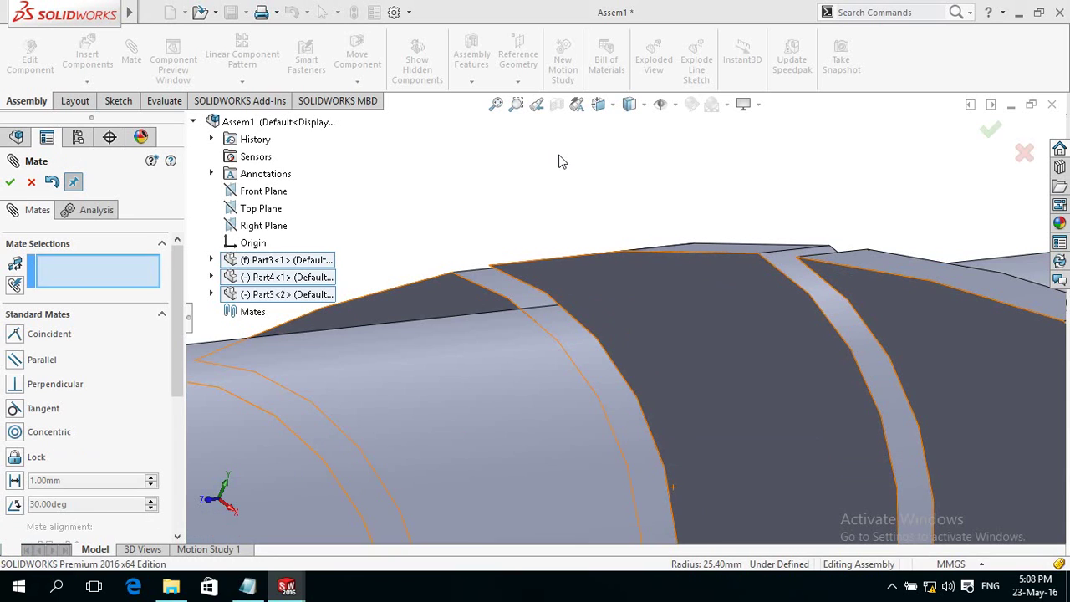
Reselect the blade's end face as the first mate reference
scroll(561, 191, up, 2)
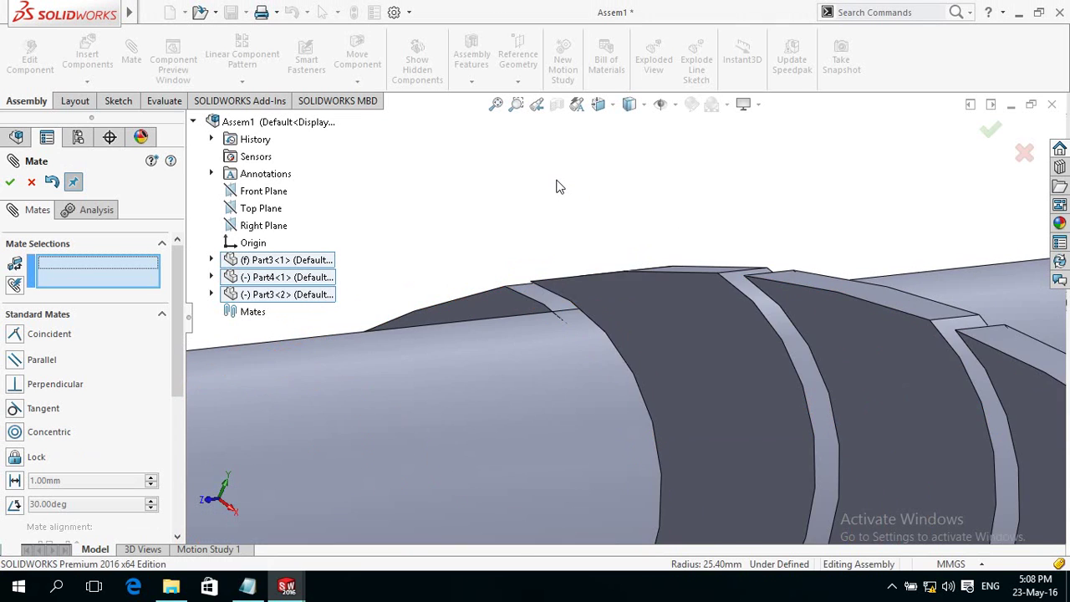
scroll(557, 186, up, 3)
scroll(559, 186, up, 3)
mouse_move(549, 234)
middle_down()
mouse_move(608, 265)
mouse_move(616, 286)
middle_up()
scroll(616, 287, down, 2)
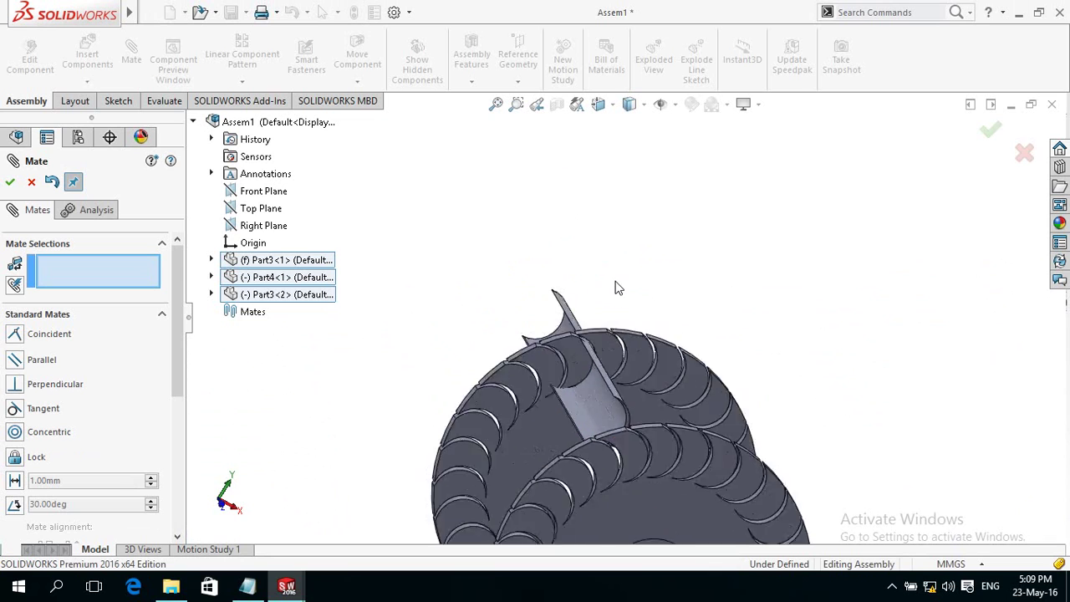
scroll(616, 286, down, 3)
scroll(600, 292, down, 3)
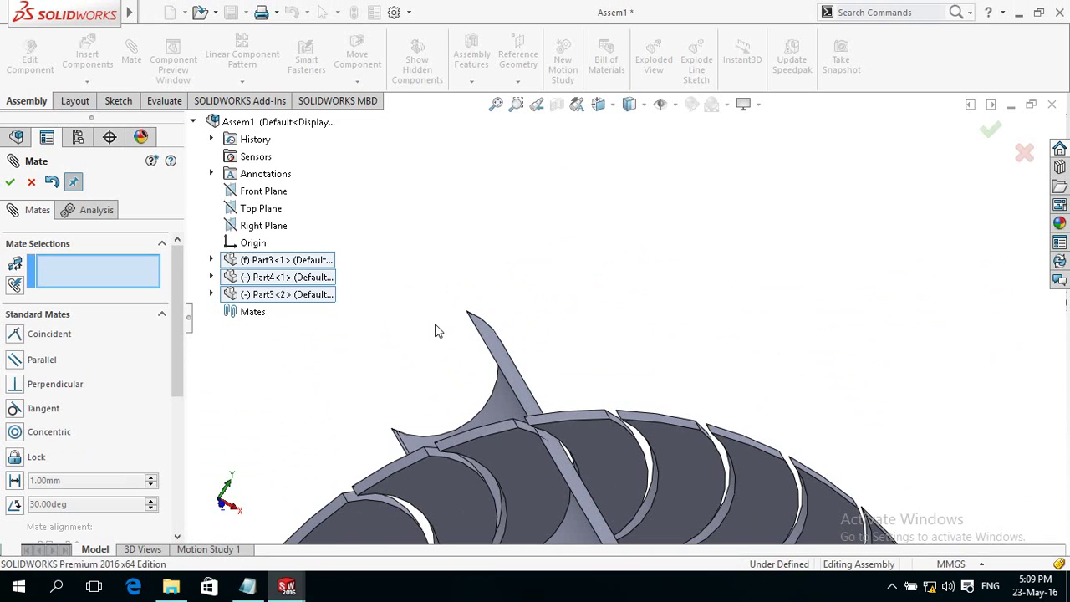
scroll(447, 339, down, 1)
mouse_move(449, 342)
middle_down()
mouse_move(473, 310)
mouse_move(449, 334)
mouse_move(447, 368)
middle_up()
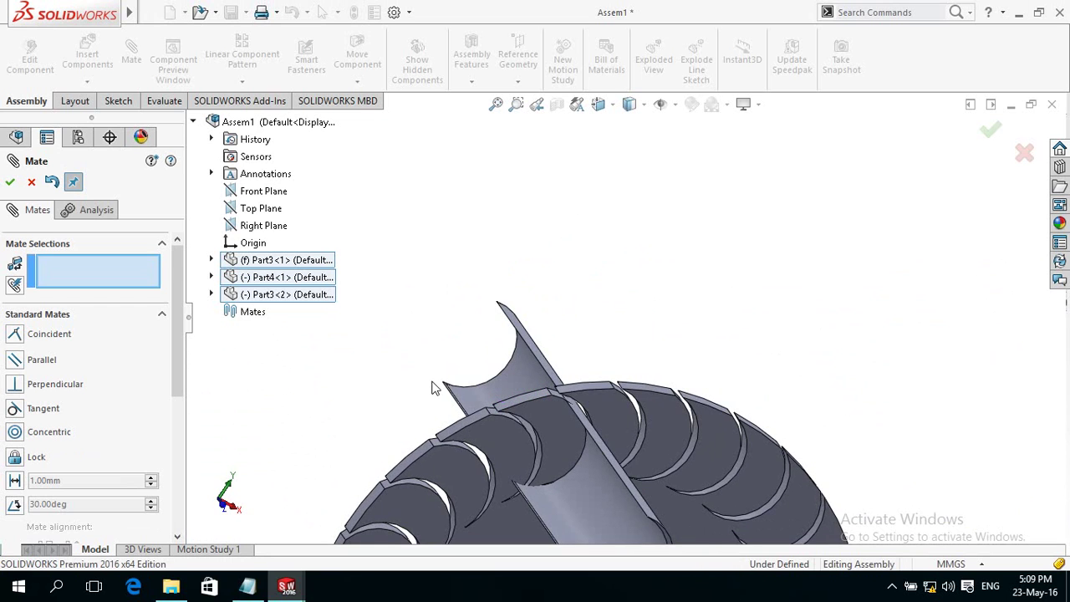
scroll(412, 403, down, 1)
scroll(399, 404, down, 2)
scroll(543, 358, down, 2)
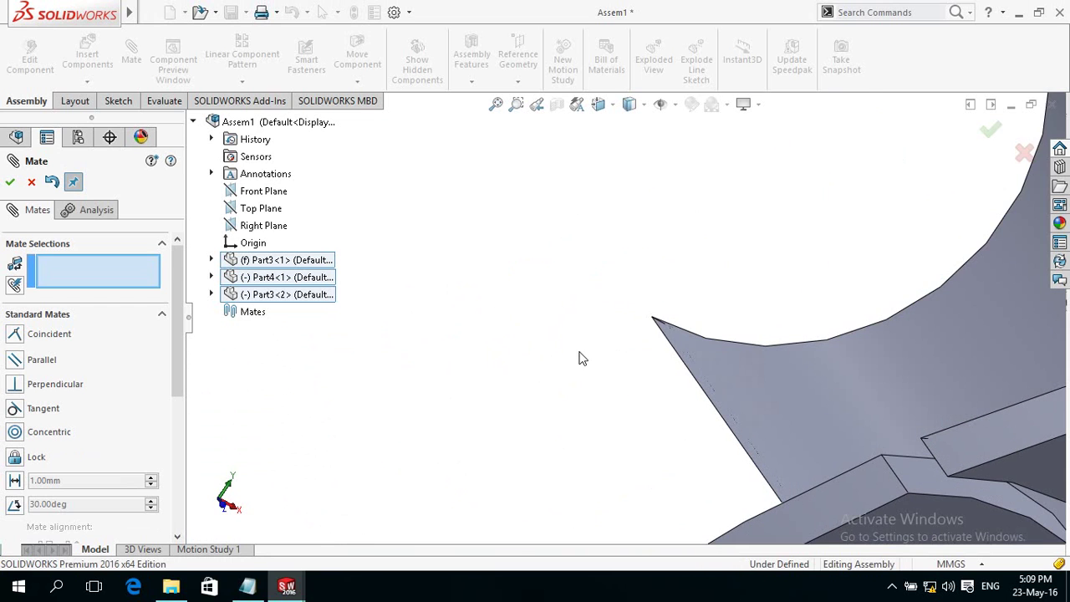
mouse_move(636, 340)
middle_down()
mouse_move(644, 362)
mouse_move(700, 310)
mouse_move(675, 279)
mouse_move(549, 375)
mouse_move(582, 377)
mouse_move(682, 270)
middle_up()
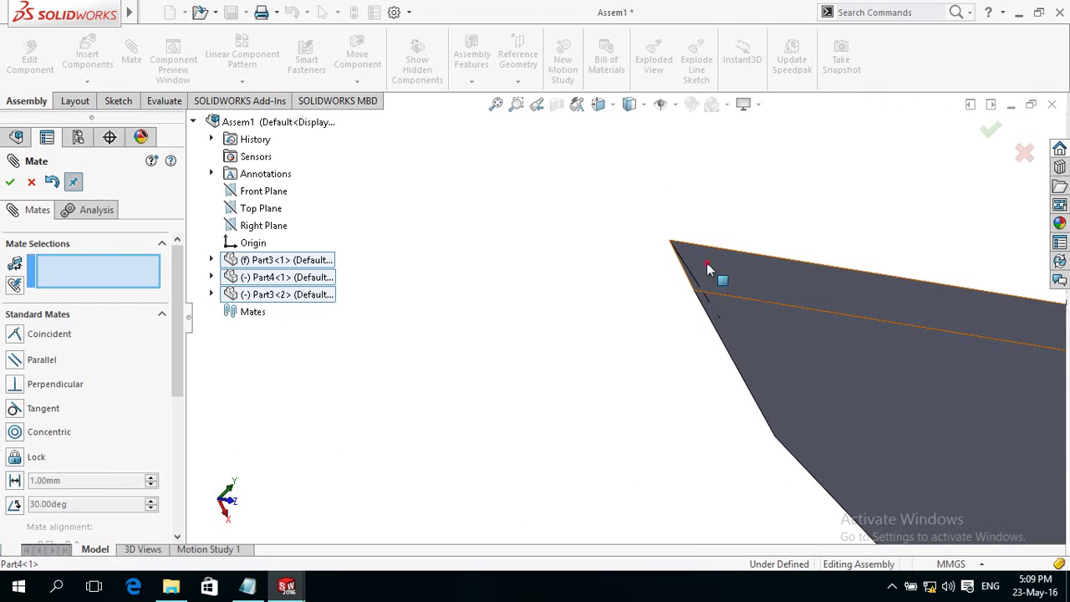
click(706, 265)
Pick a disc blade edge as partner and preview a coincident mate
scroll(576, 363, up, 2)
scroll(536, 373, up, 2)
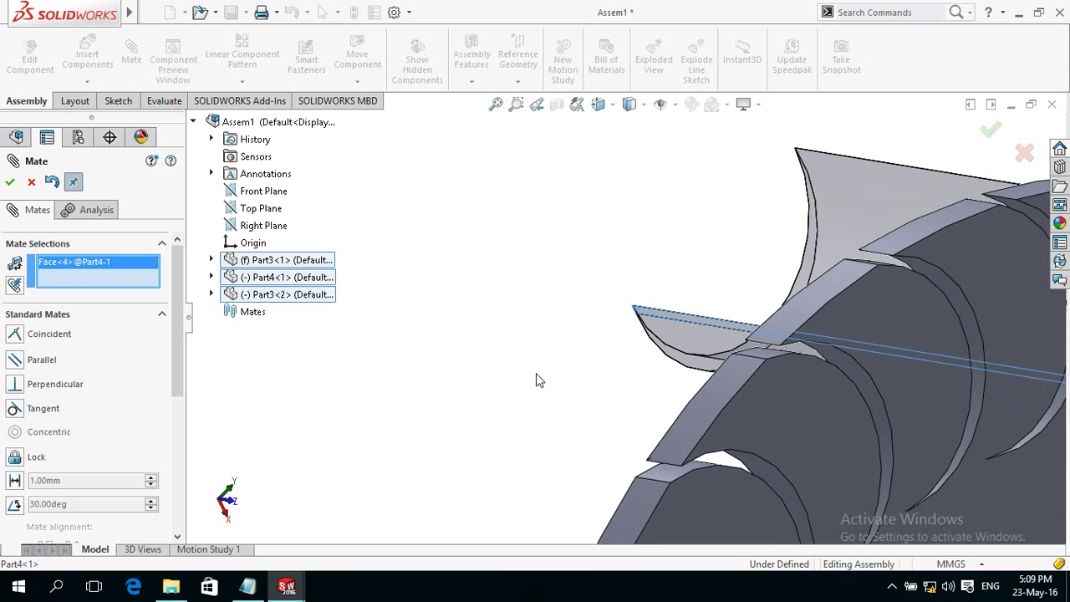
scroll(536, 373, up, 2)
middle_drag(508, 384, 414, 376)
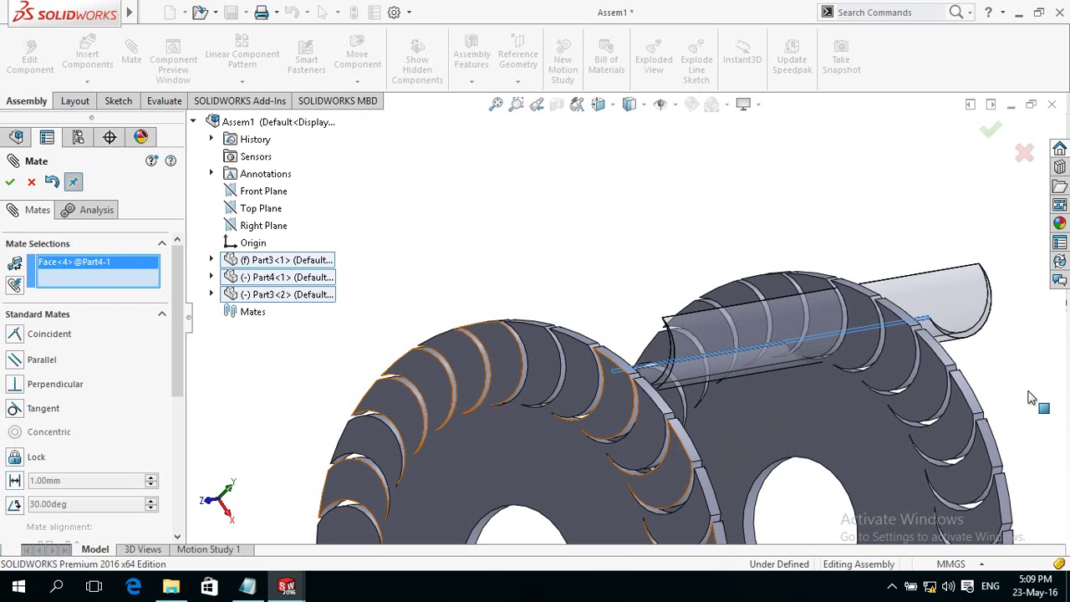
mouse_move(1025, 411)
middle_down()
mouse_move(1023, 383)
mouse_move(905, 412)
mouse_move(888, 444)
mouse_move(912, 368)
middle_up()
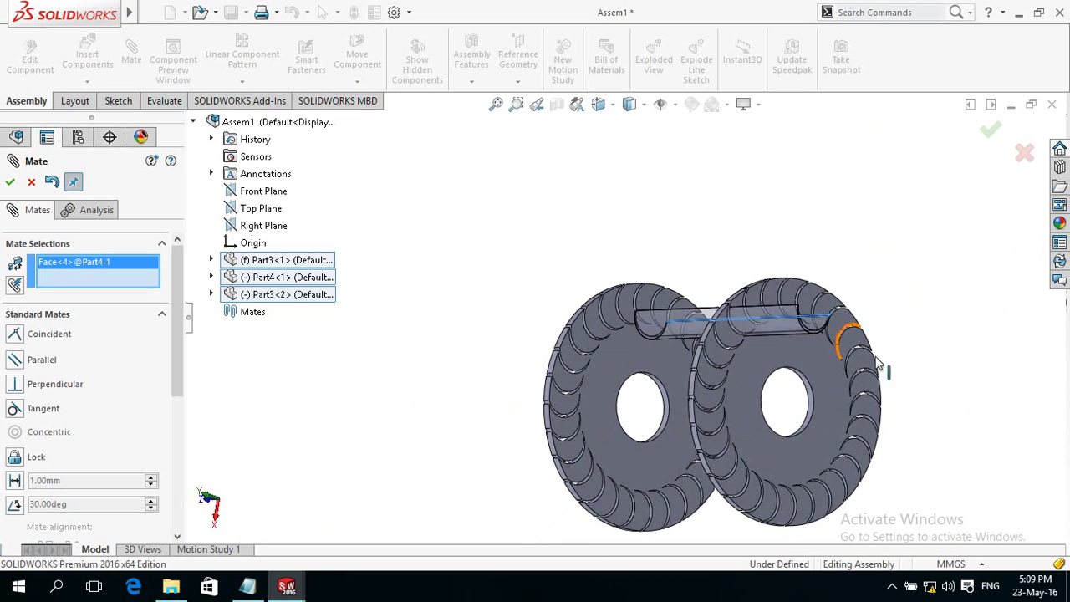
scroll(877, 361, down, 3)
scroll(752, 368, down, 2)
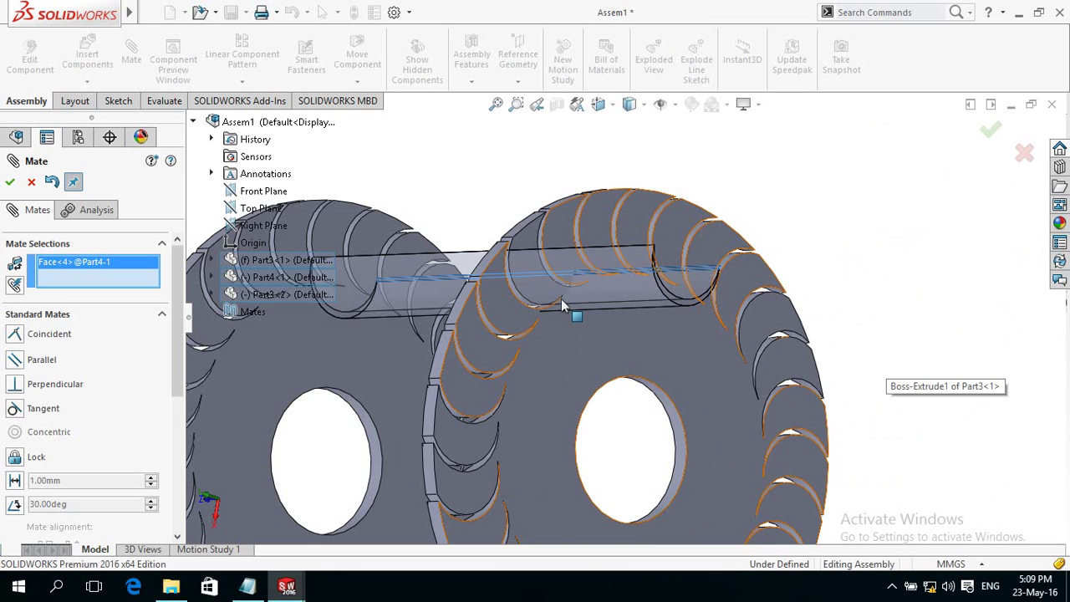
scroll(561, 307, down, 1)
scroll(561, 308, down, 2)
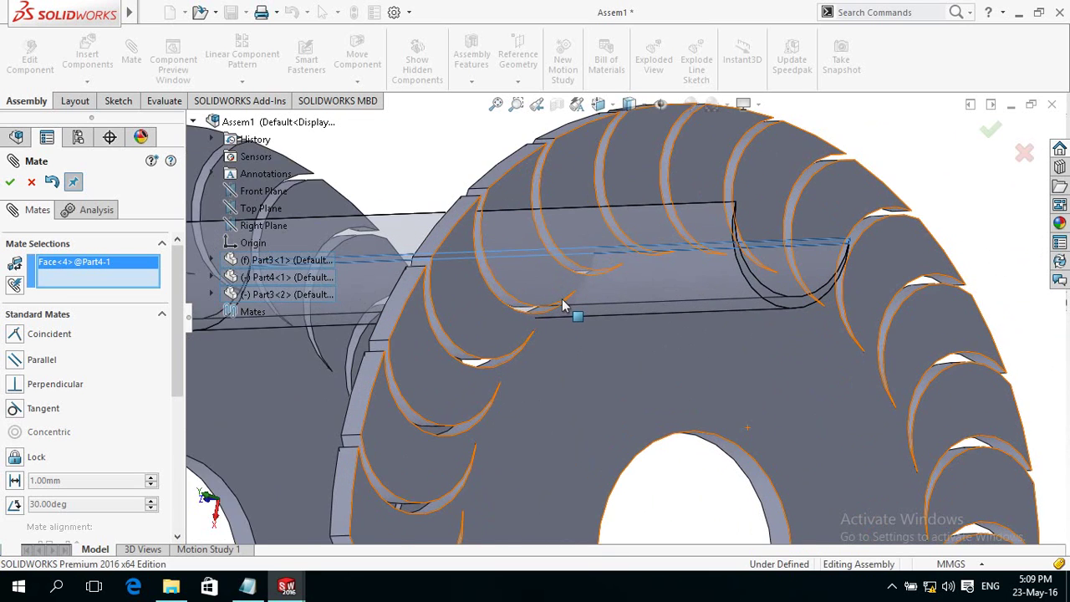
scroll(574, 306, down, 2)
scroll(580, 306, down, 2)
scroll(594, 298, down, 1)
scroll(611, 309, down, 1)
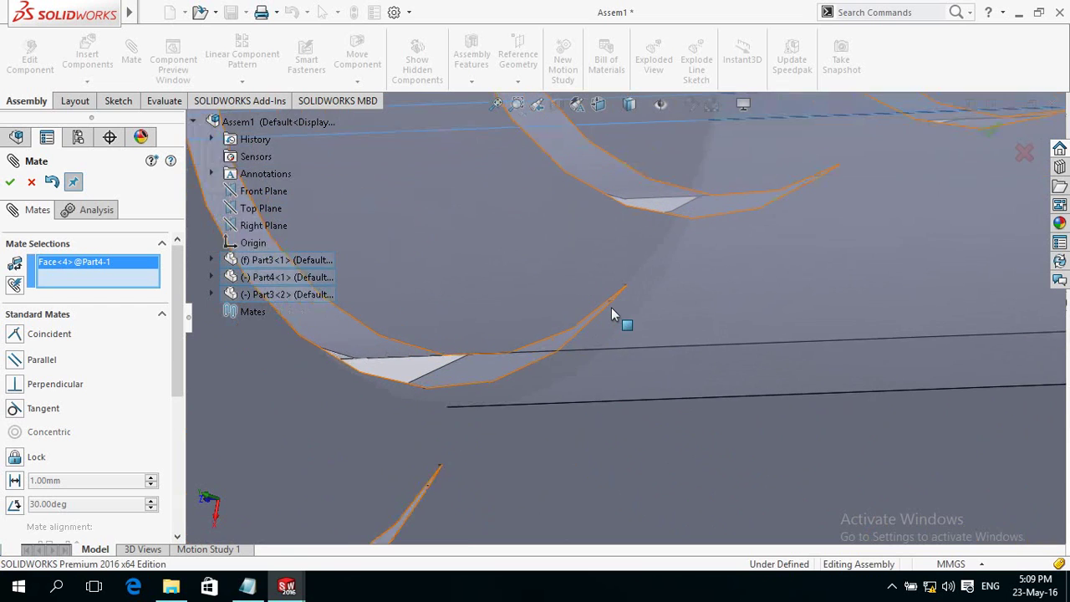
scroll(611, 308, down, 2)
scroll(612, 312, down, 1)
scroll(589, 317, down, 1)
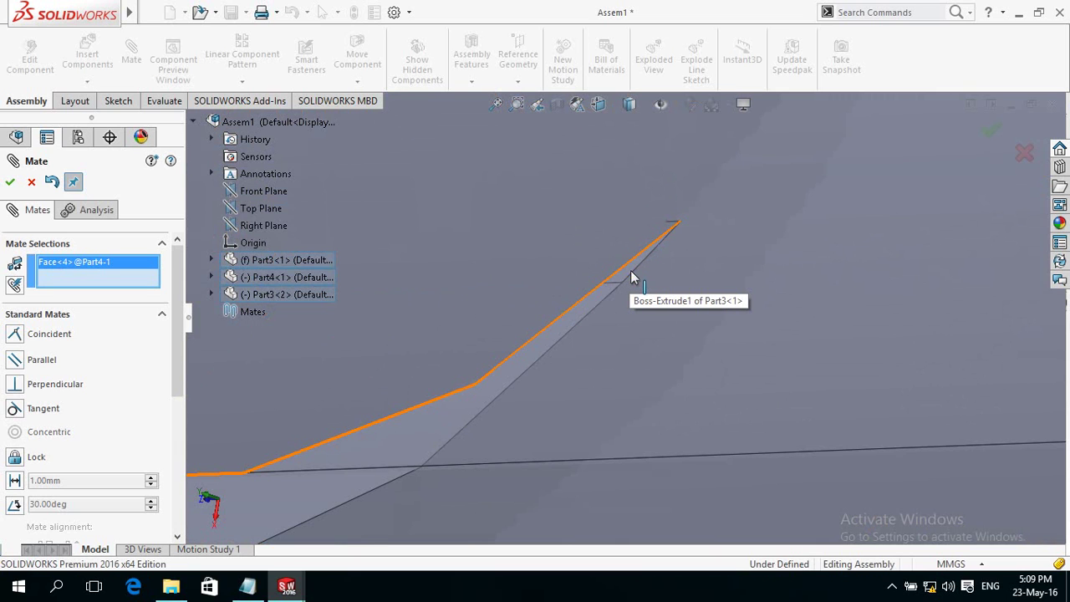
mouse_move(628, 274)
middle_down()
mouse_move(631, 217)
mouse_move(652, 227)
middle_up()
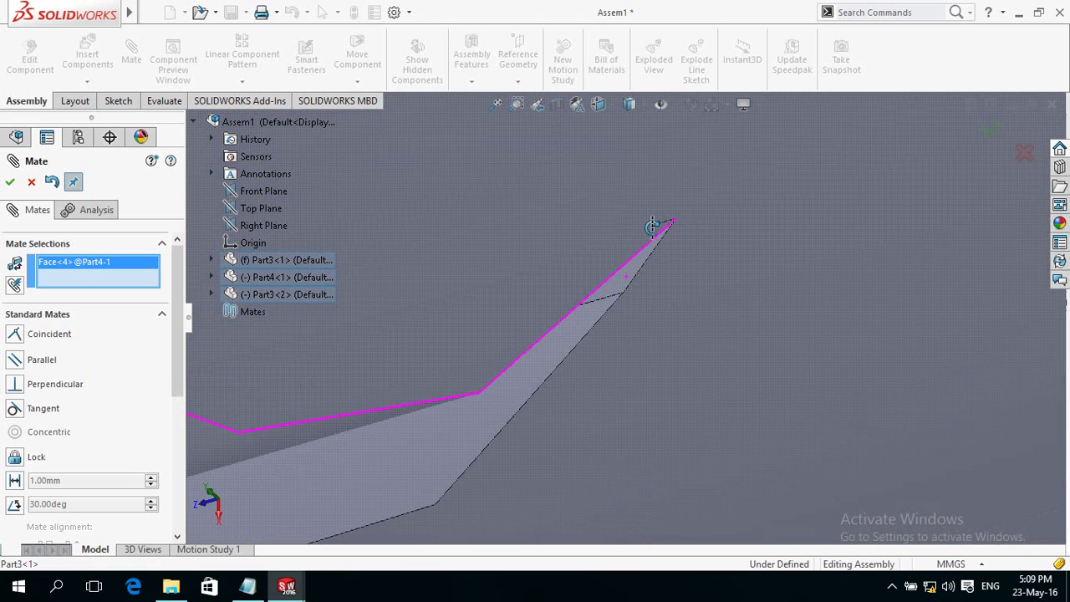
click(635, 281)
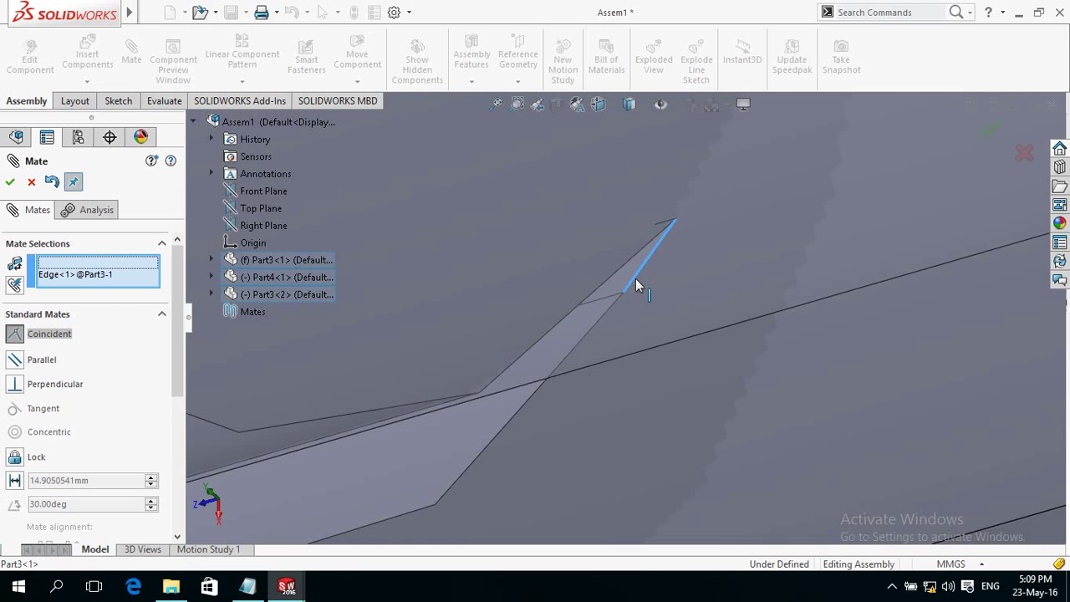
click(739, 367)
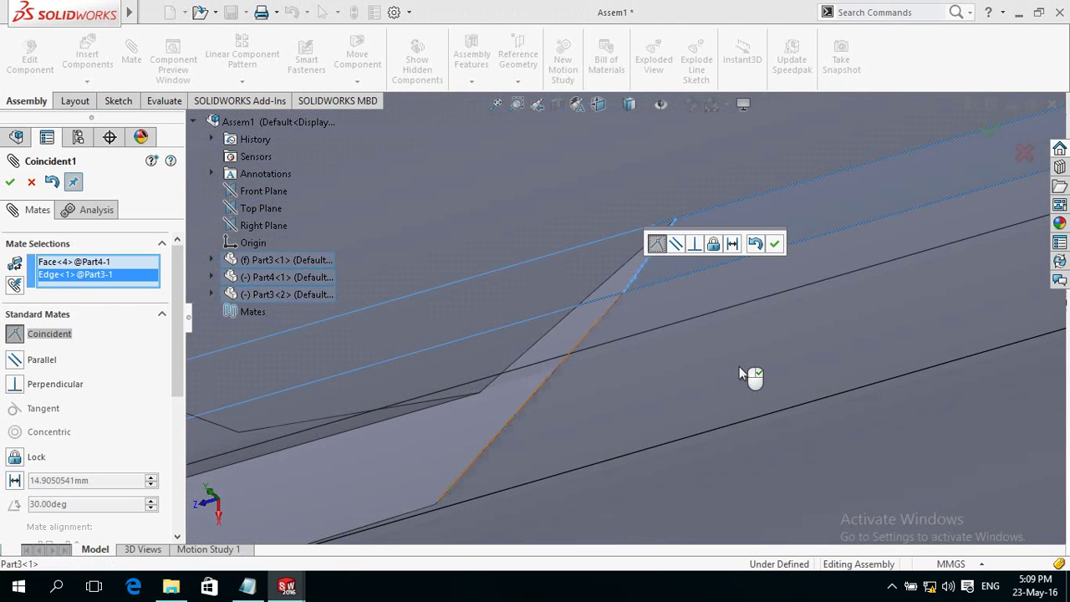
Check the blade's position on the discs and accept the coincident mate
scroll(738, 374, up, 2)
scroll(739, 375, up, 2)
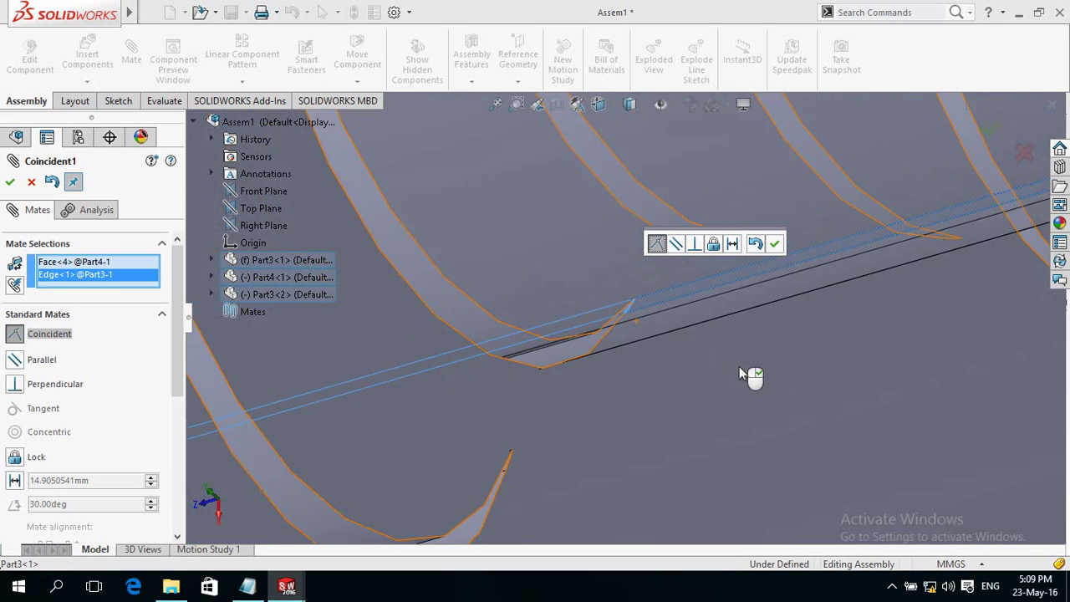
scroll(739, 374, up, 1)
scroll(739, 374, up, 2)
scroll(739, 375, up, 2)
scroll(739, 374, up, 2)
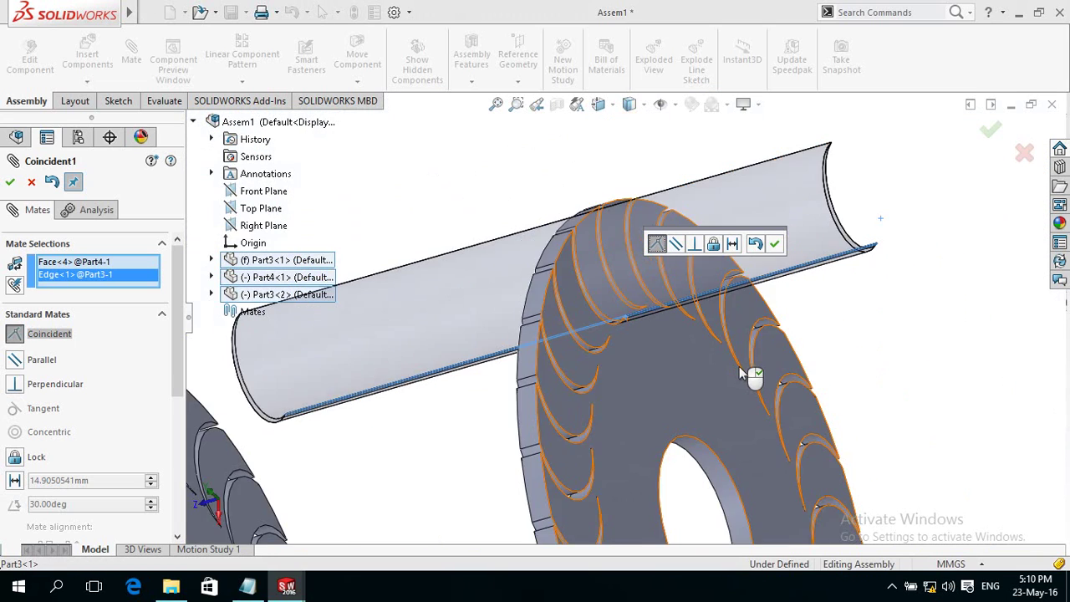
scroll(738, 375, up, 1)
mouse_move(924, 325)
middle_down()
mouse_move(884, 359)
mouse_move(874, 387)
mouse_move(885, 392)
middle_up()
mouse_move(873, 349)
middle_down()
mouse_move(836, 329)
mouse_move(893, 326)
middle_up()
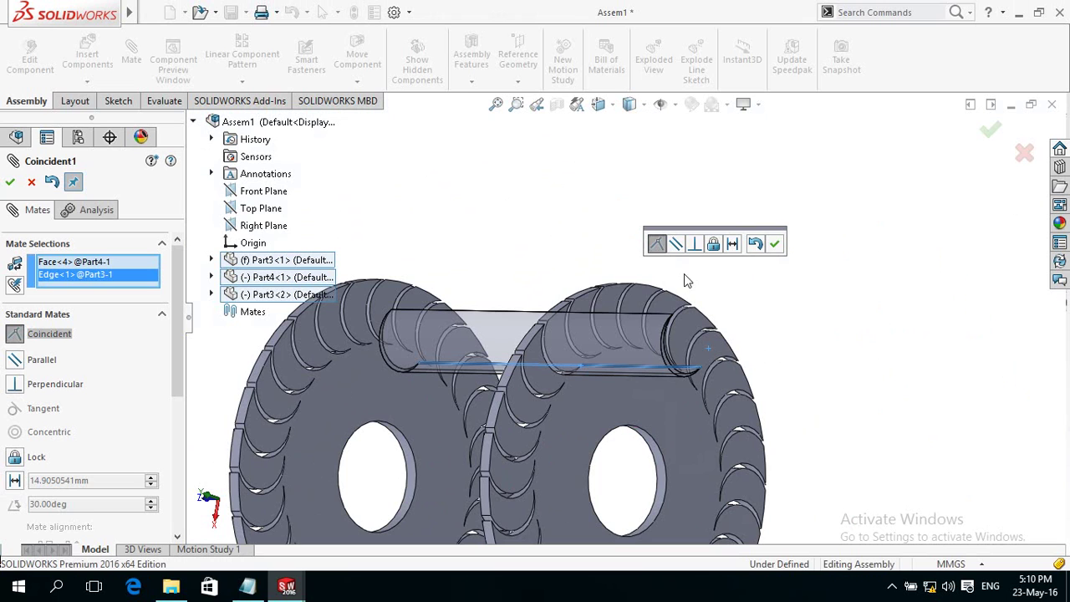
click(776, 246)
Select the blade's face and the front disc's face for a new mate
key(z)
mouse_move(831, 325)
middle_down()
mouse_move(755, 343)
mouse_move(742, 399)
mouse_move(776, 404)
mouse_move(827, 323)
mouse_move(737, 315)
middle_up()
scroll(725, 306, down, 1)
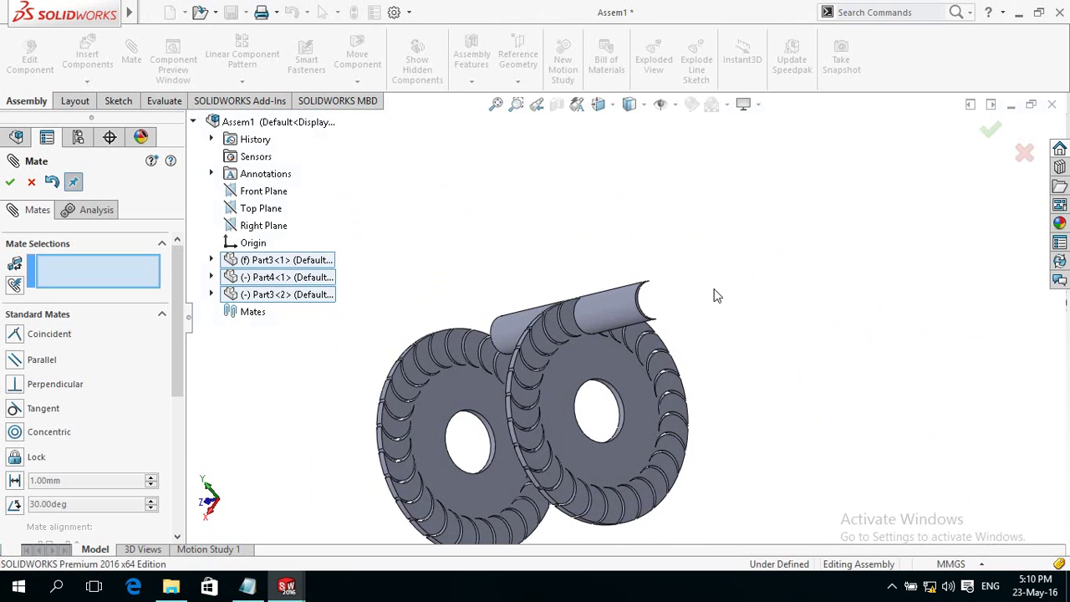
scroll(599, 348, down, 3)
scroll(597, 349, down, 3)
scroll(537, 277, down, 2)
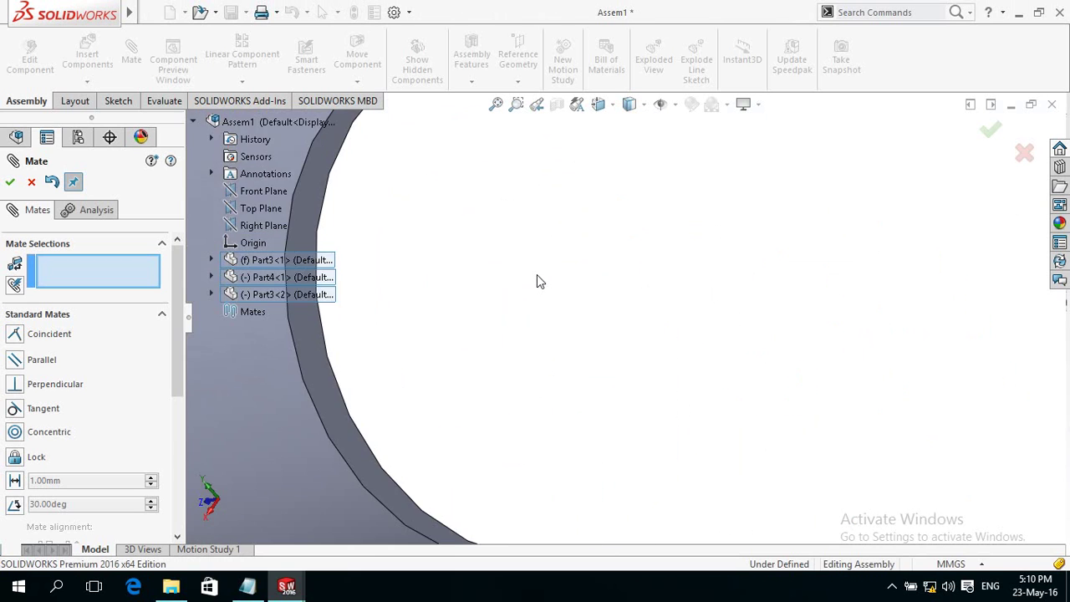
click(325, 409)
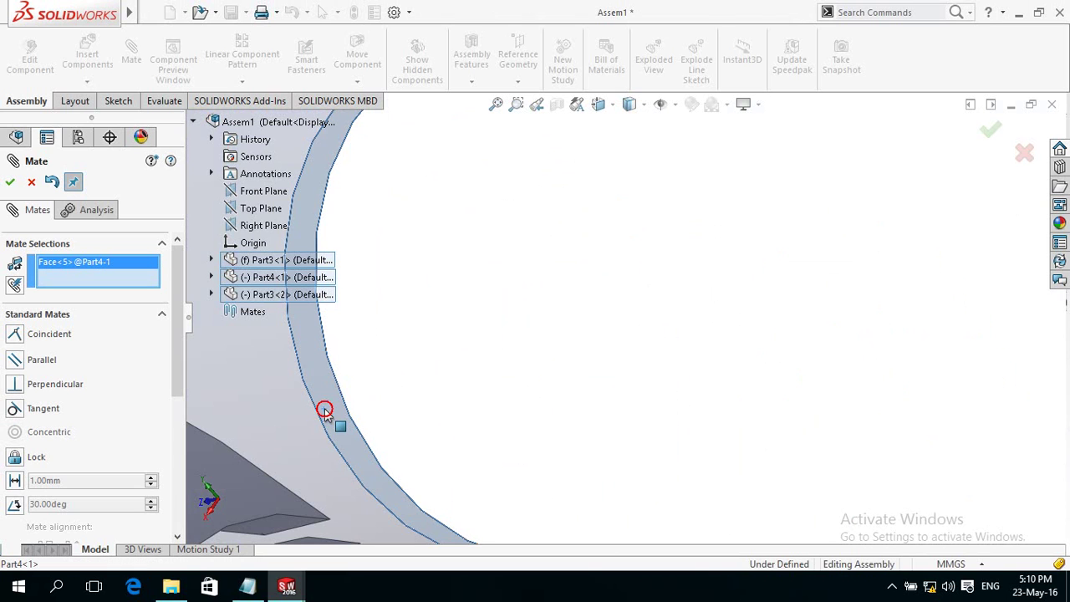
scroll(459, 380, up, 2)
scroll(459, 379, up, 2)
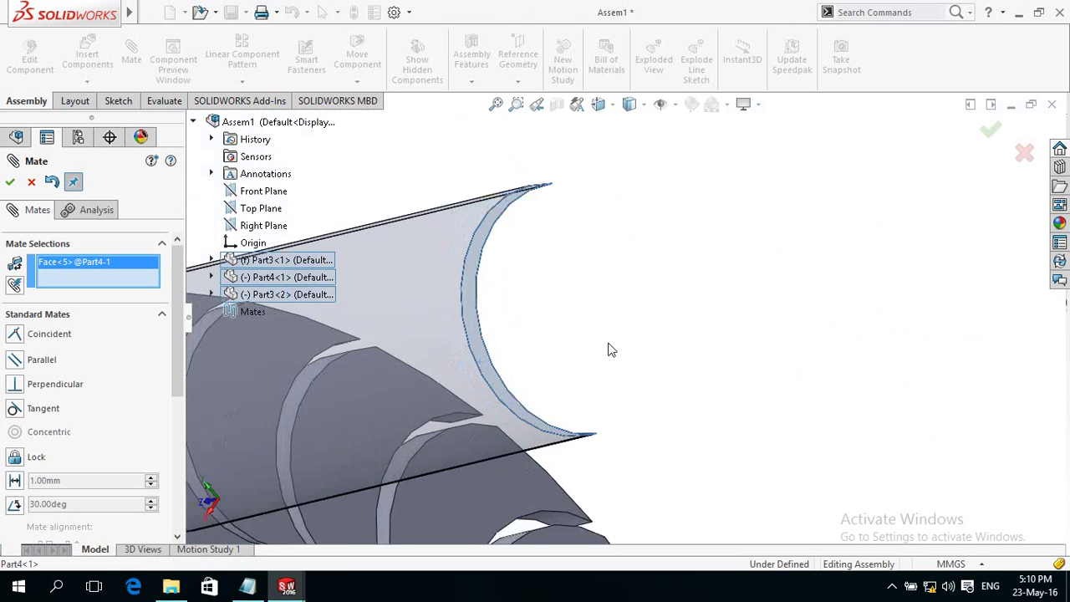
scroll(609, 349, up, 2)
scroll(752, 335, up, 2)
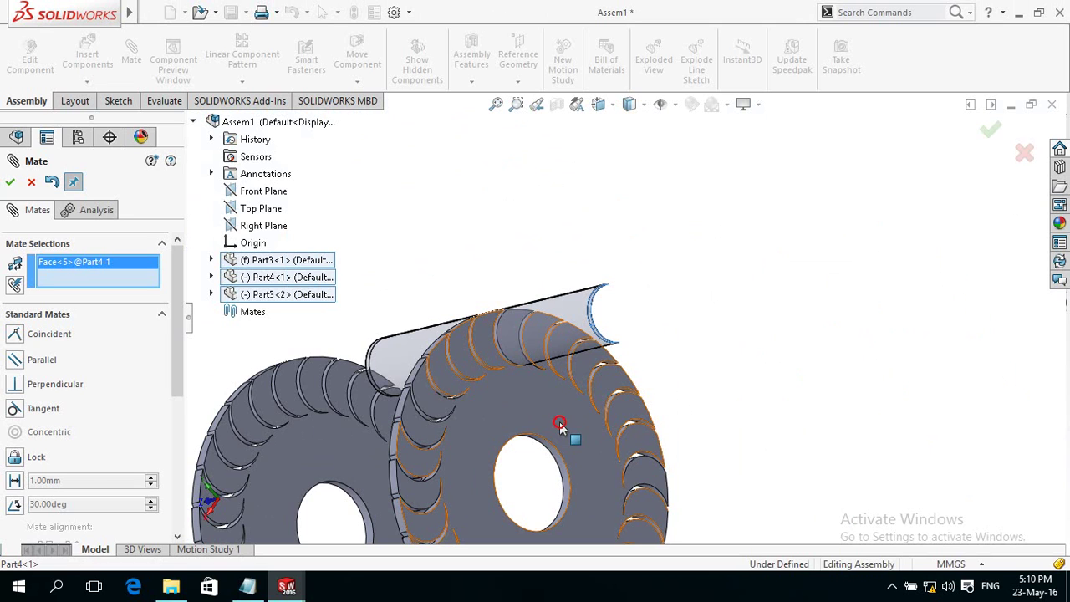
click(559, 421)
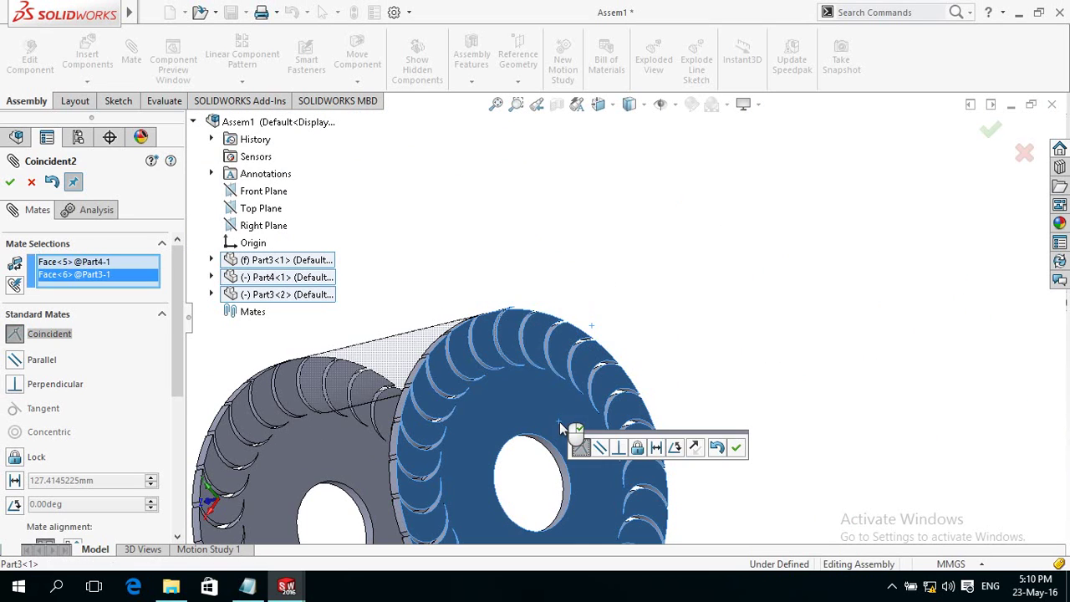
Make it a 5 mm distance mate and accept it
click(656, 448)
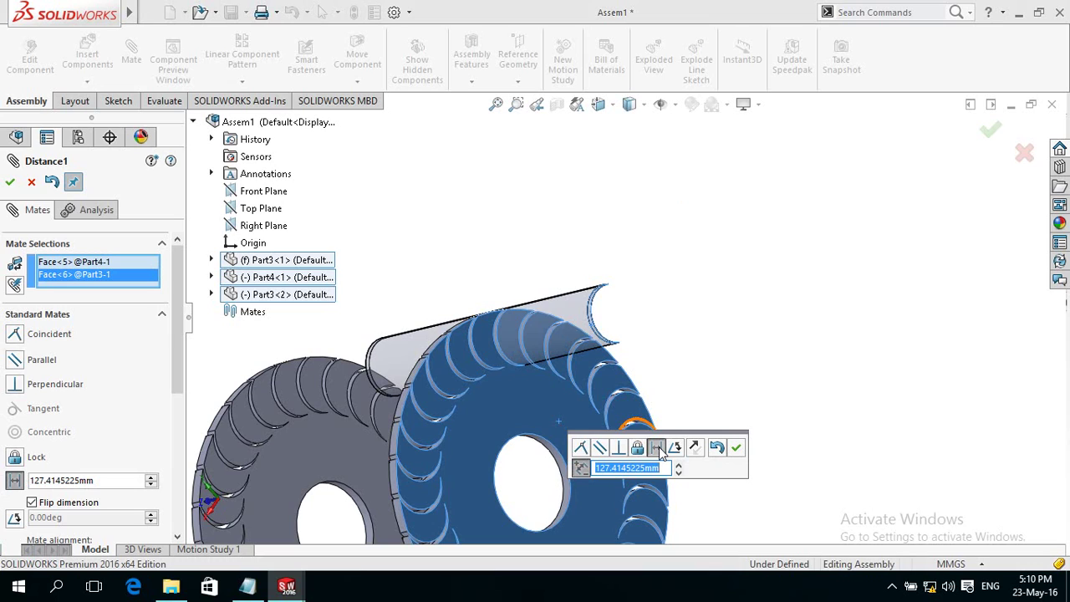
text(1)
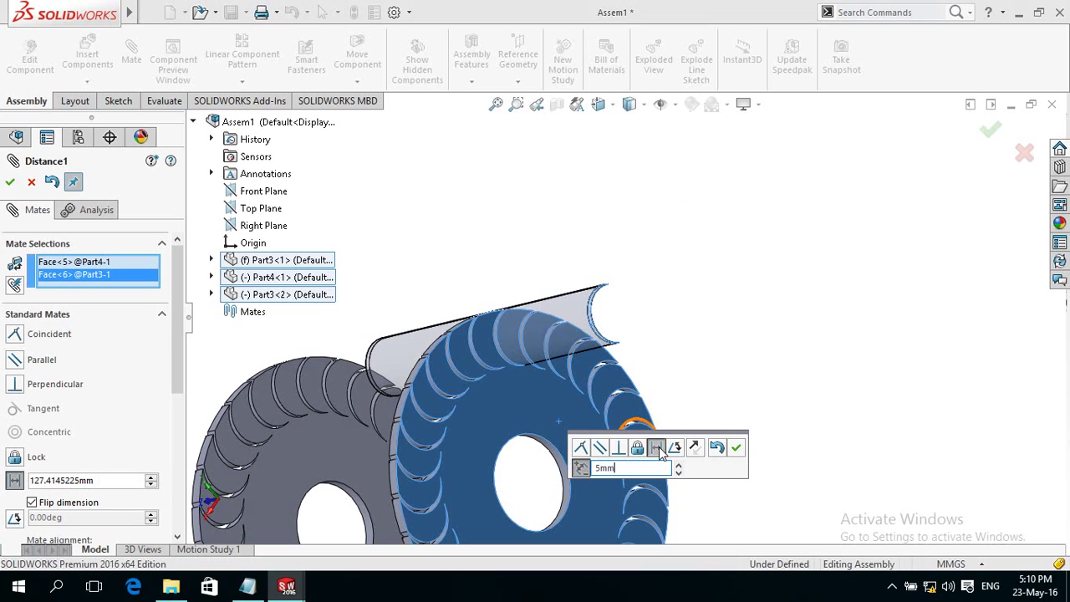
key(Return)
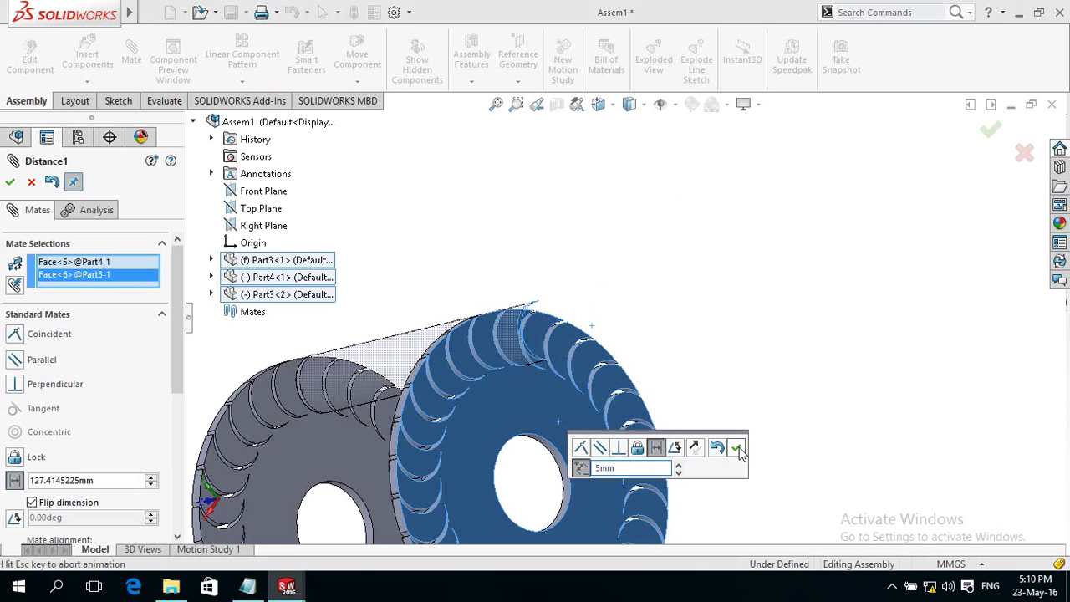
click(735, 448)
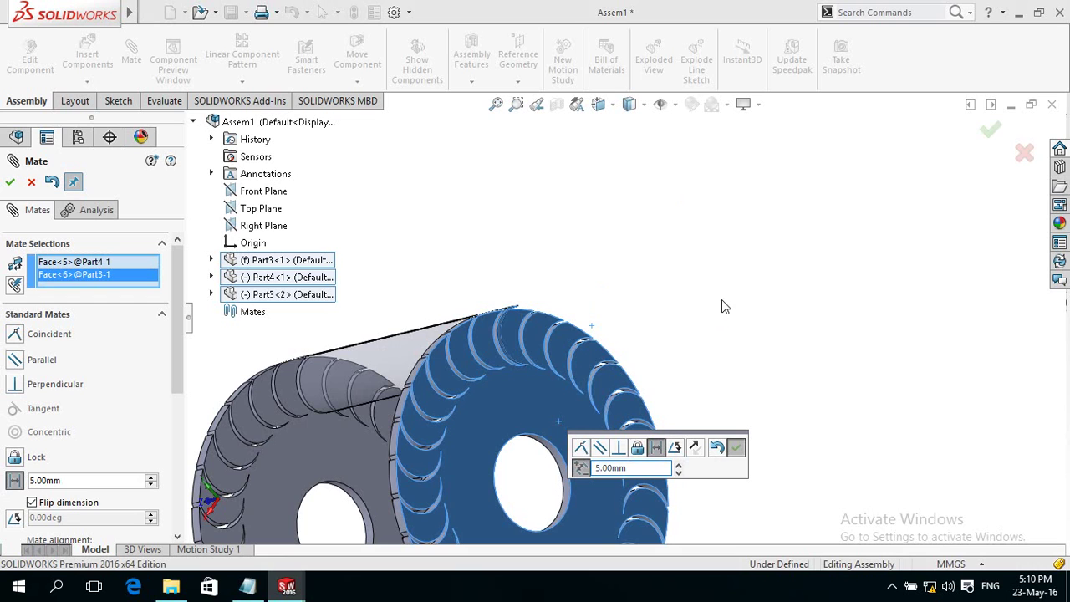
Select the second disc's face and the blade's end face
scroll(711, 287, up, 3)
scroll(712, 288, up, 3)
mouse_move(532, 276)
middle_down()
mouse_move(690, 268)
mouse_move(659, 254)
mouse_move(504, 311)
middle_up()
scroll(504, 311, down, 1)
scroll(502, 316, down, 3)
scroll(504, 318, down, 2)
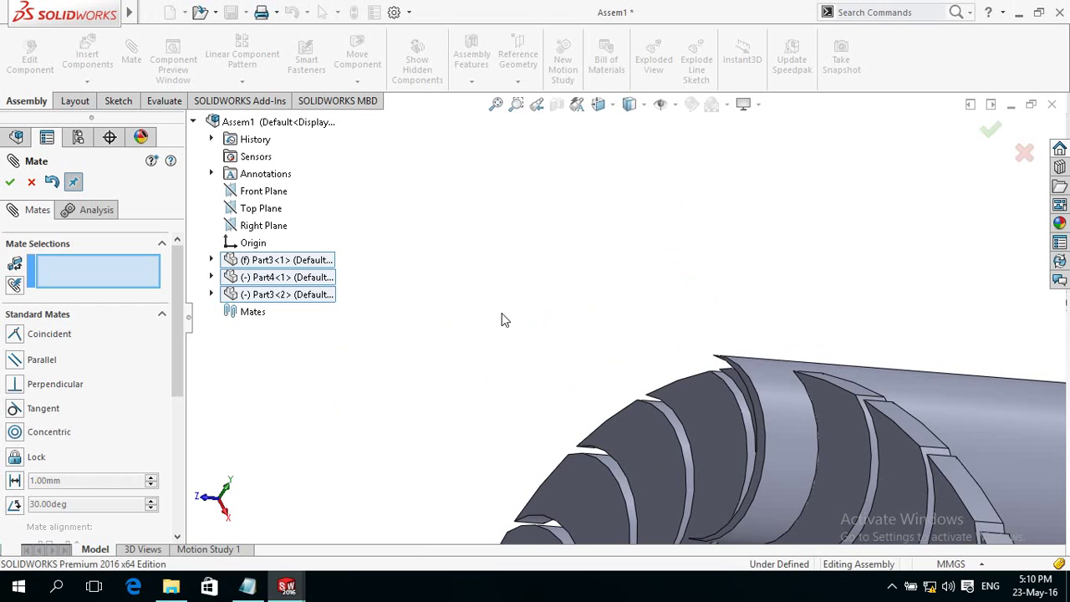
click(844, 439)
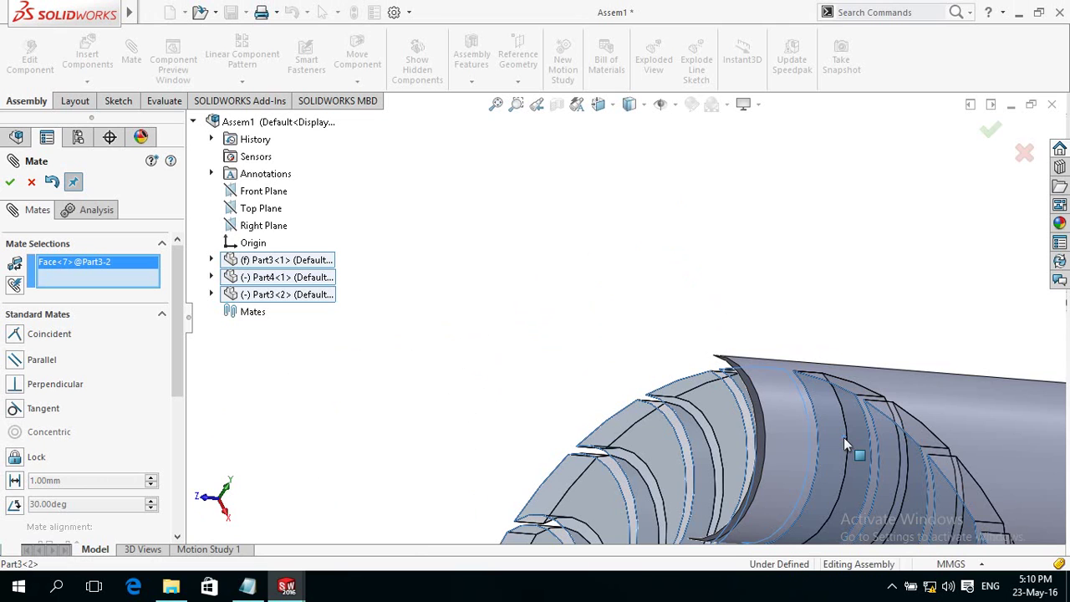
scroll(781, 408, down, 1)
scroll(778, 413, down, 1)
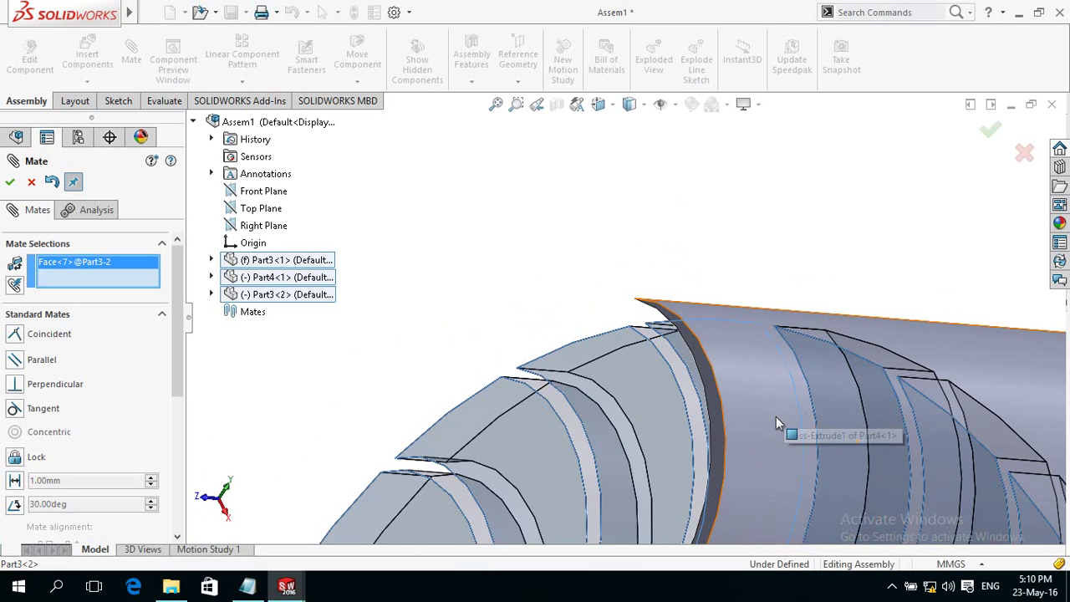
scroll(769, 417, down, 2)
scroll(767, 421, down, 1)
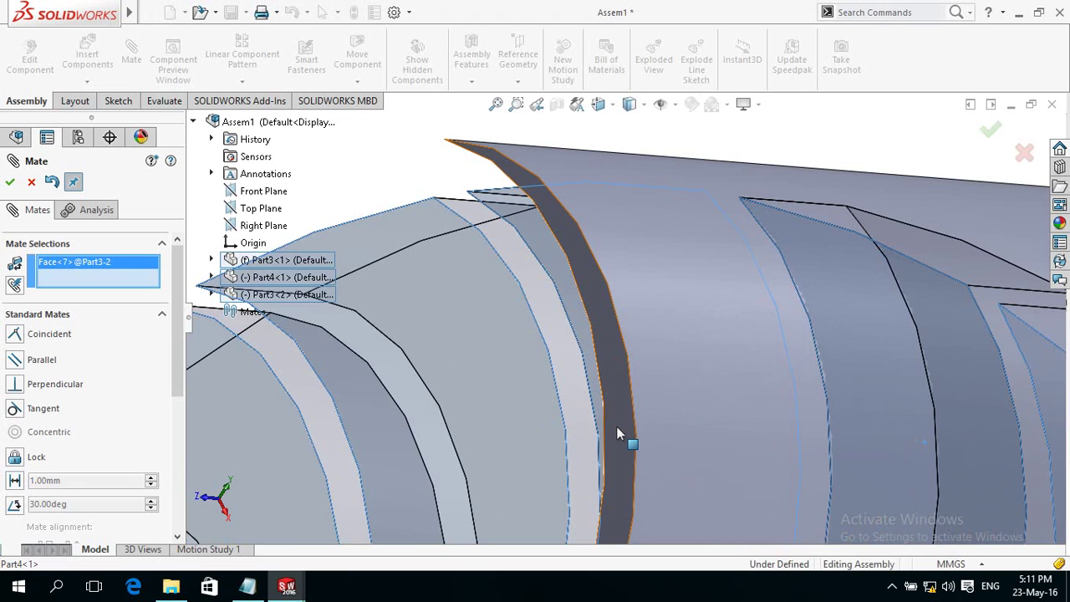
click(616, 426)
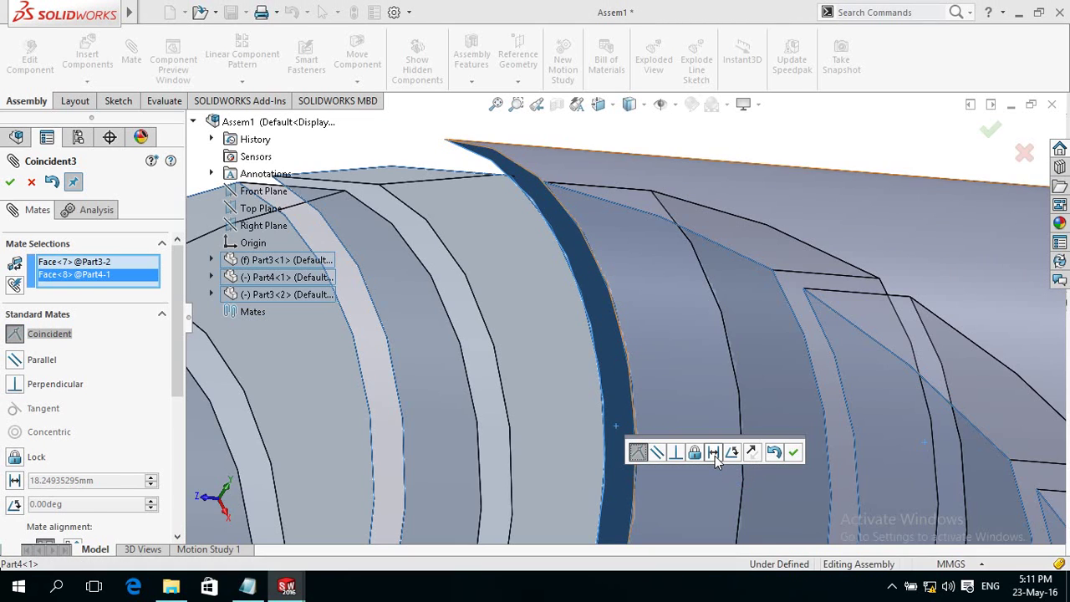
Set a 5 mm distance mate between them and accept it
click(712, 452)
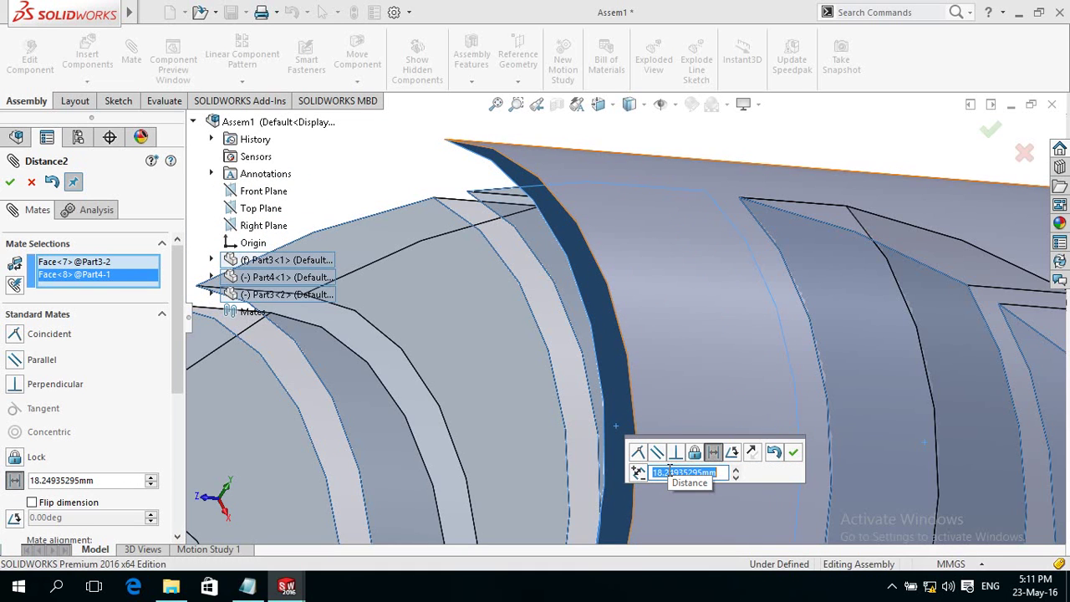
text(5)
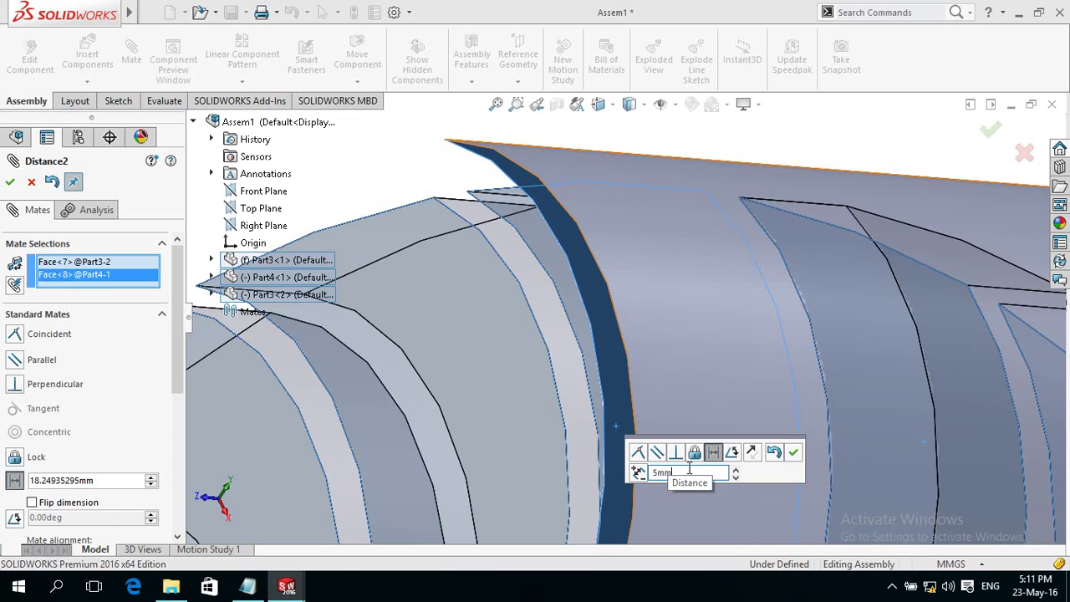
key(Return)
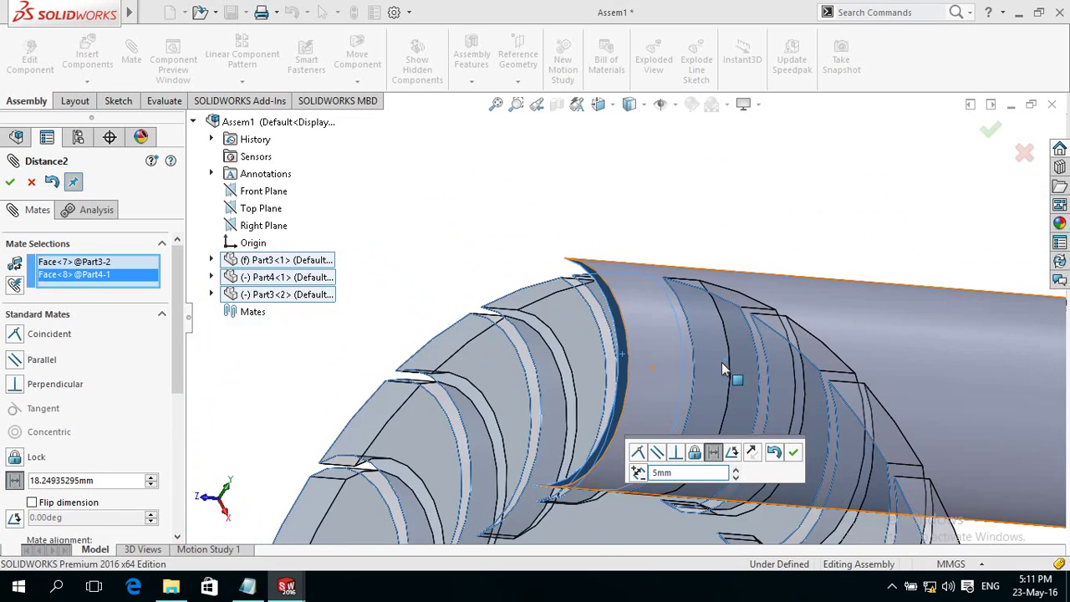
click(793, 452)
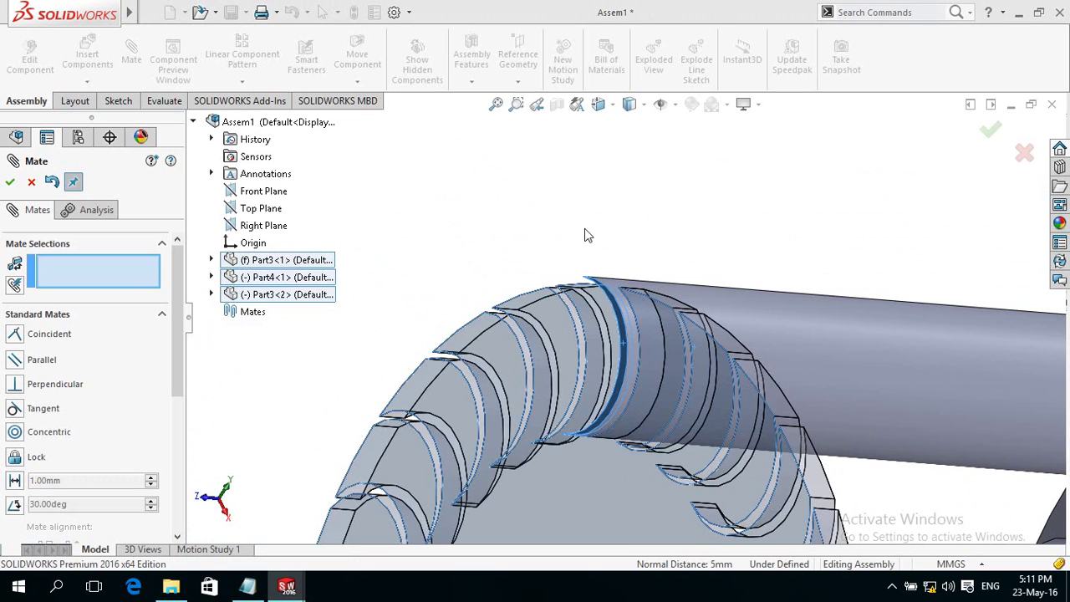
scroll(584, 234, up, 2)
scroll(577, 238, up, 2)
scroll(573, 239, up, 2)
mouse_move(573, 239)
middle_down()
mouse_move(657, 261)
mouse_move(625, 275)
mouse_move(554, 267)
mouse_move(551, 256)
mouse_move(565, 267)
middle_up()
Close the Mate PropertyManager and select the blade Part4
scroll(566, 268, down, 2)
scroll(569, 265, down, 2)
scroll(501, 259, up, 3)
click(11, 183)
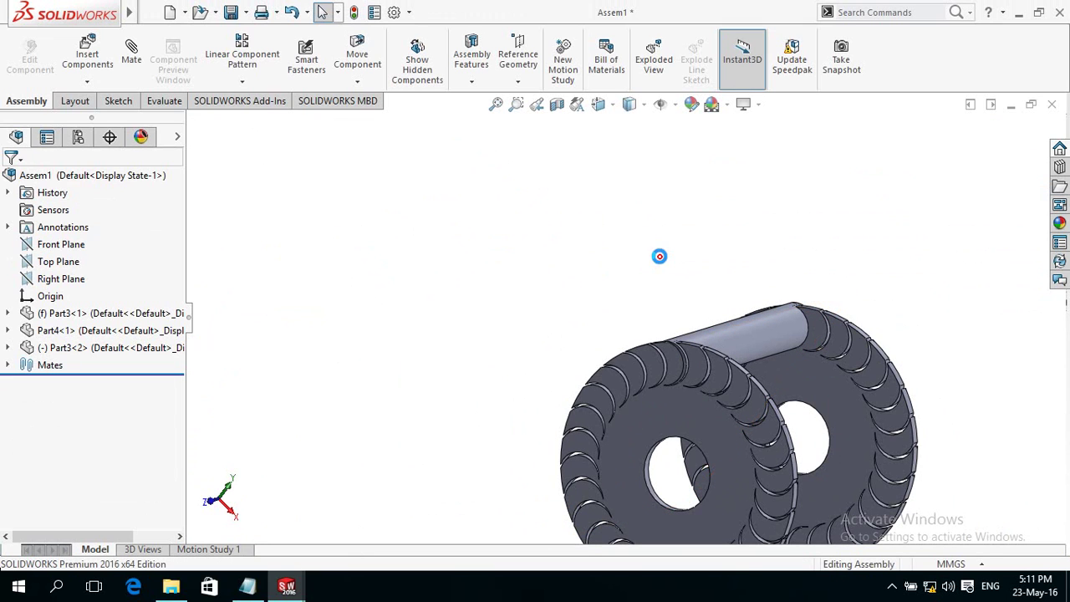
click(742, 346)
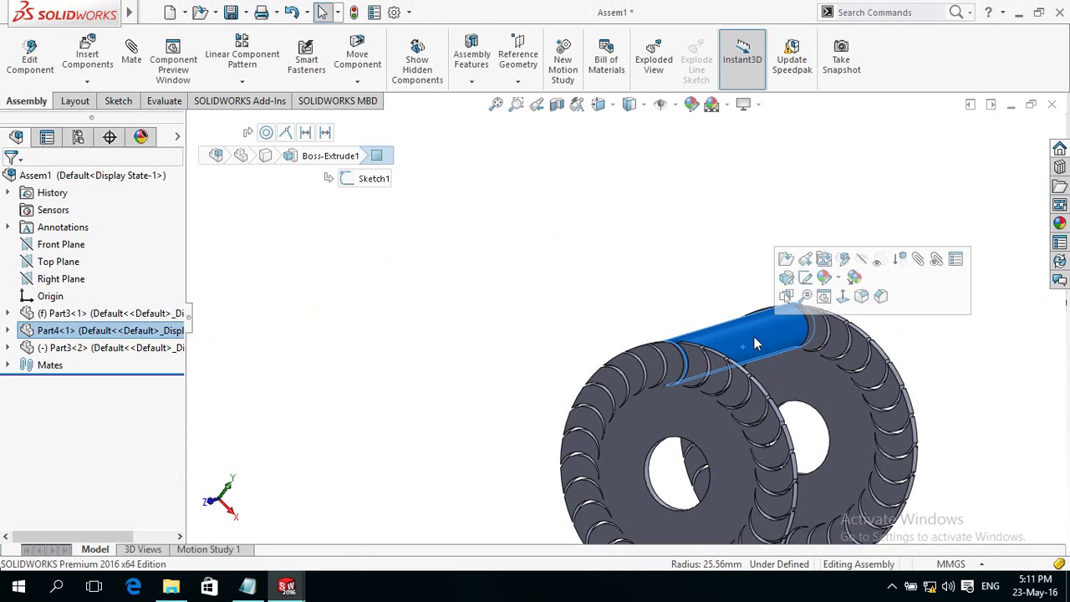
Give the whole Part4 blade component a purple-blue colour appearance
click(824, 279)
click(844, 312)
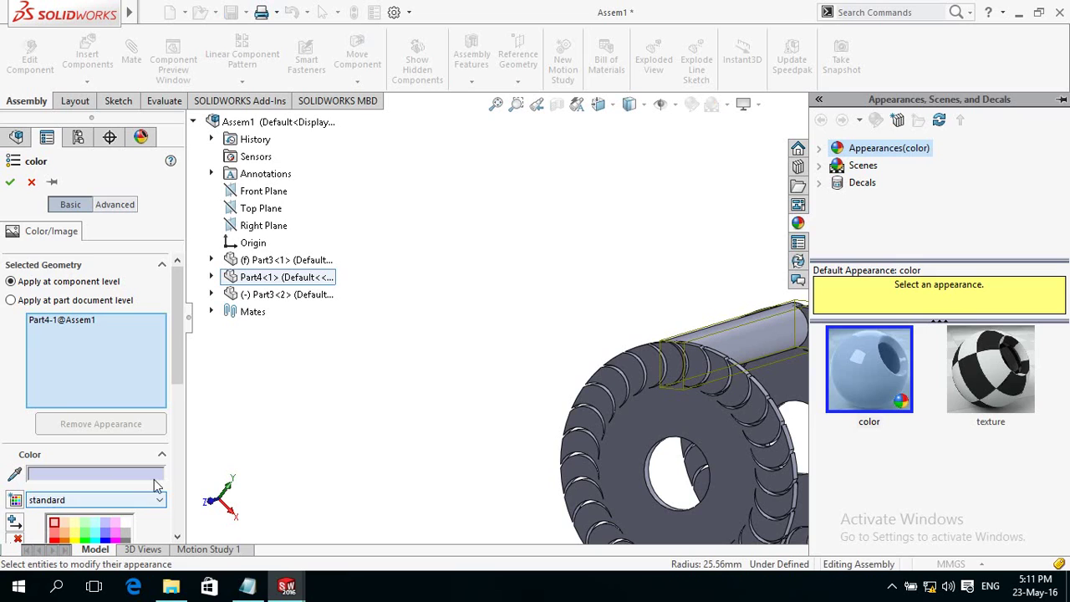
drag(176, 375, 176, 426)
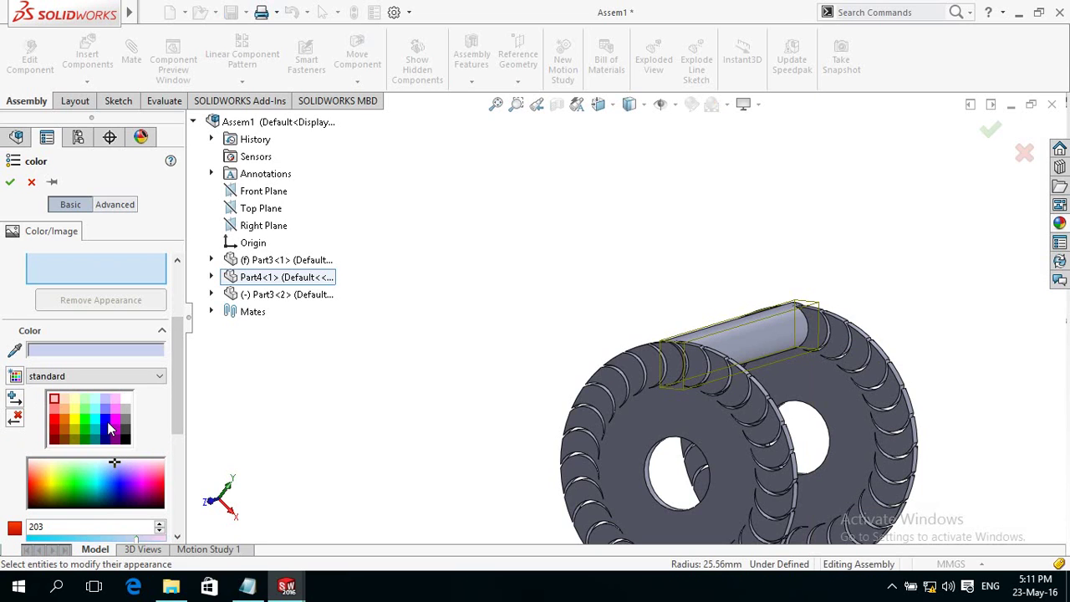
click(105, 423)
click(106, 410)
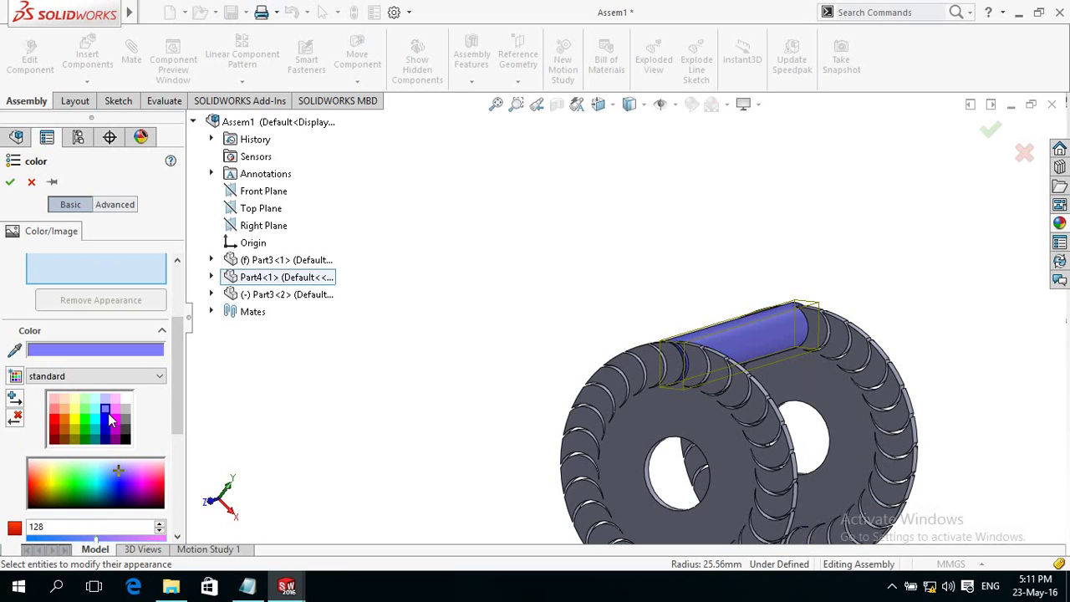
click(10, 184)
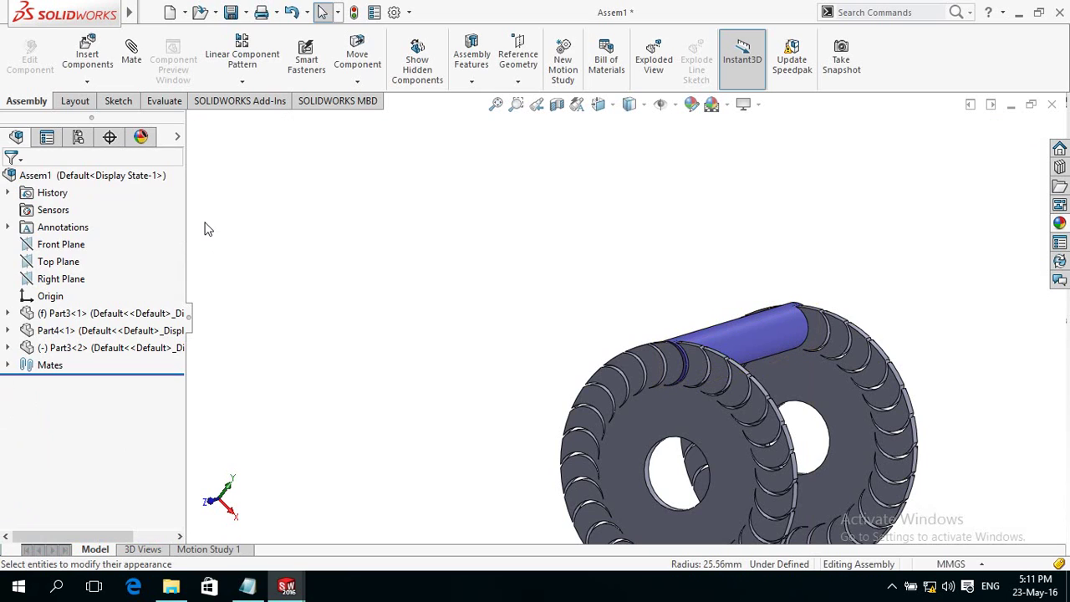
Zoom out and tilt the assembly so both disc faces are visible
key(z)
mouse_move(410, 292)
middle_down()
mouse_move(448, 289)
mouse_move(431, 290)
mouse_move(432, 261)
mouse_move(413, 277)
mouse_move(409, 332)
mouse_move(437, 344)
middle_up()
mouse_move(459, 292)
middle_down()
mouse_move(461, 309)
mouse_move(463, 191)
mouse_move(547, 184)
middle_up()
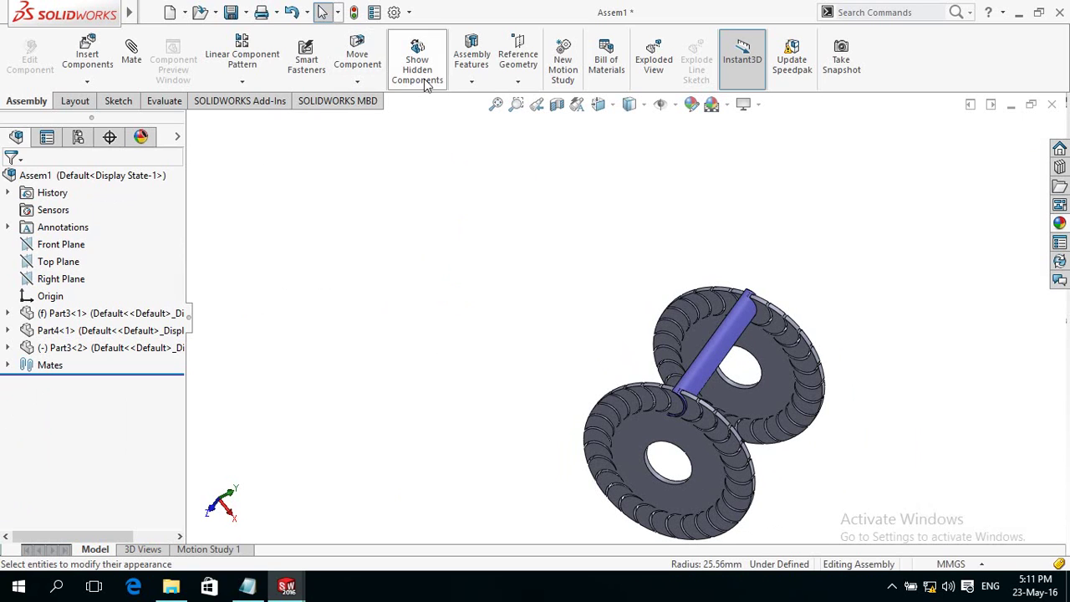
Browse the Assembly Features and Reference Geometry options, then open the component pattern types list
click(467, 81)
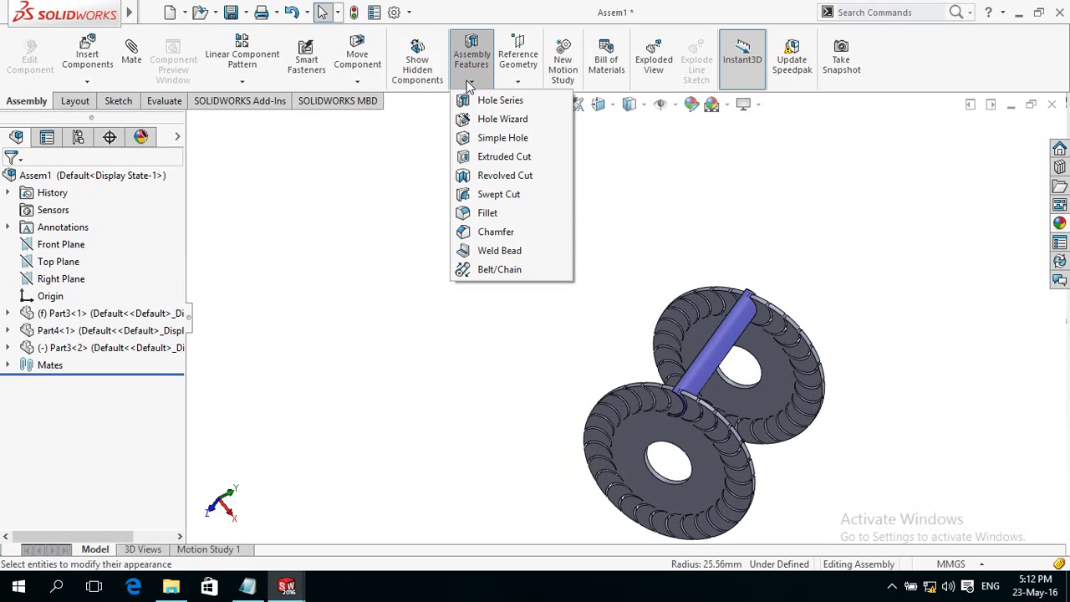
click(517, 81)
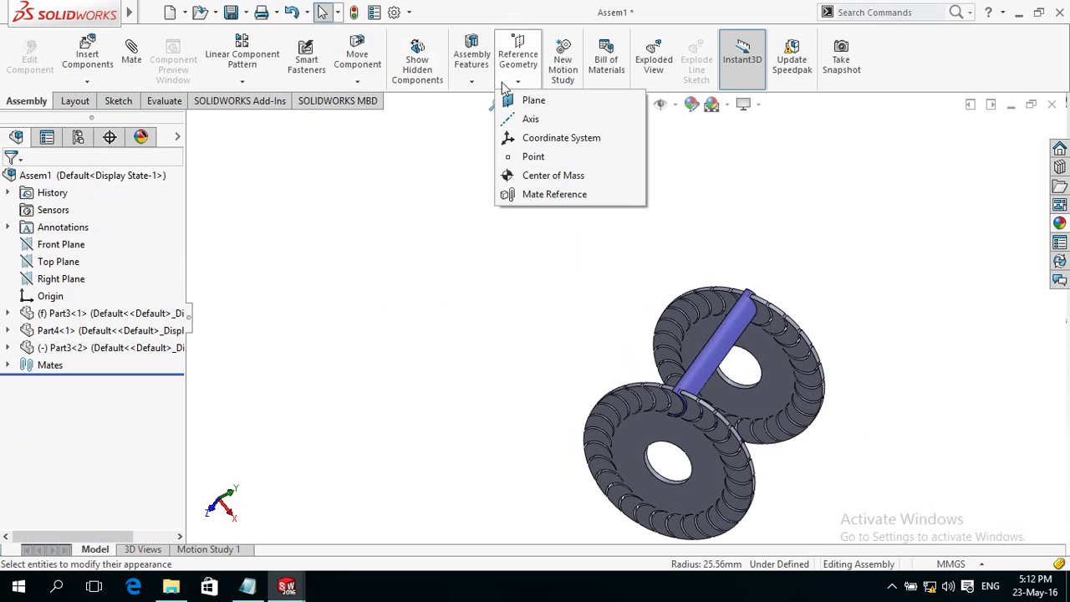
click(375, 223)
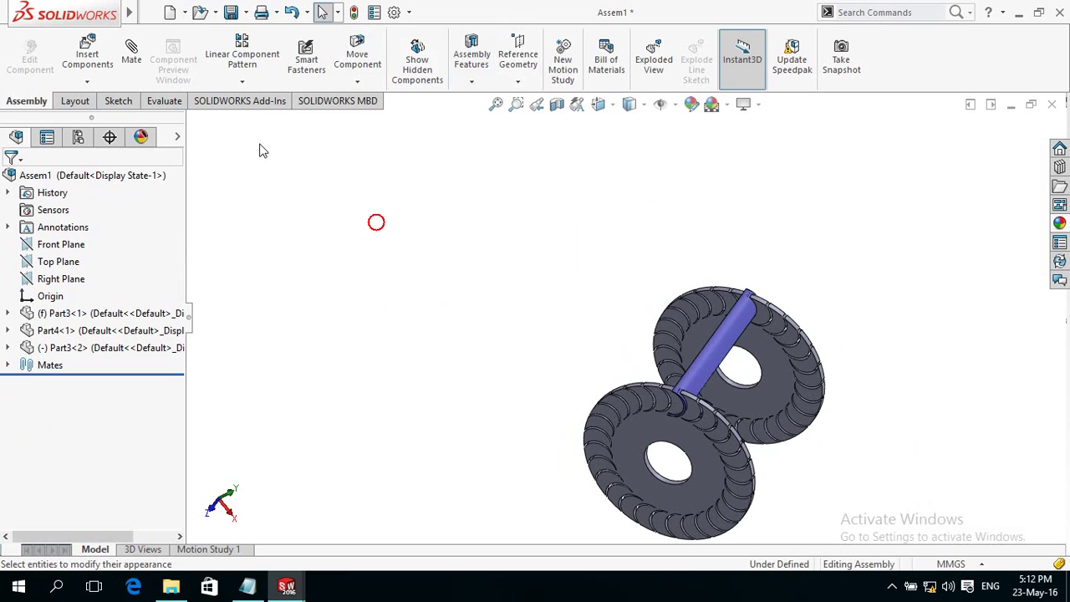
click(241, 84)
Circular-pattern blade Part4<1> 28 times, equally spaced, around the wheel's circular edge
click(261, 120)
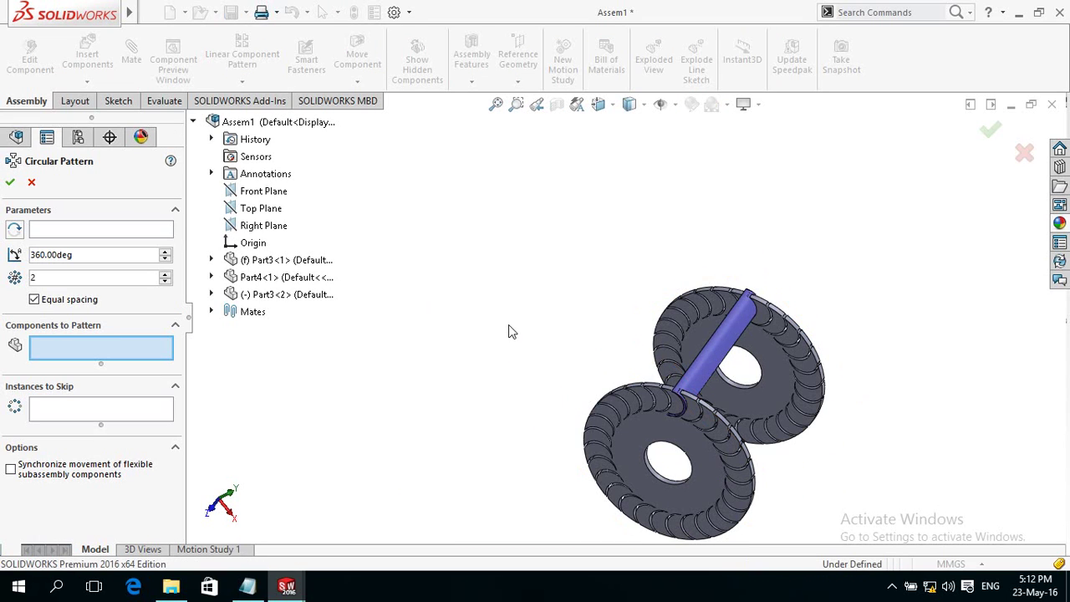
click(281, 282)
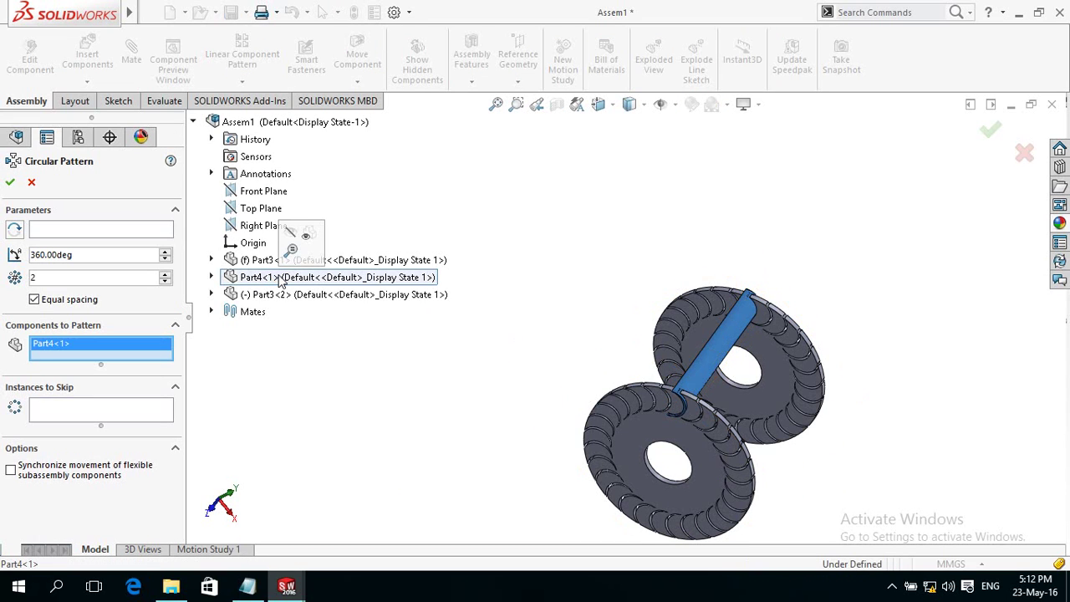
click(94, 229)
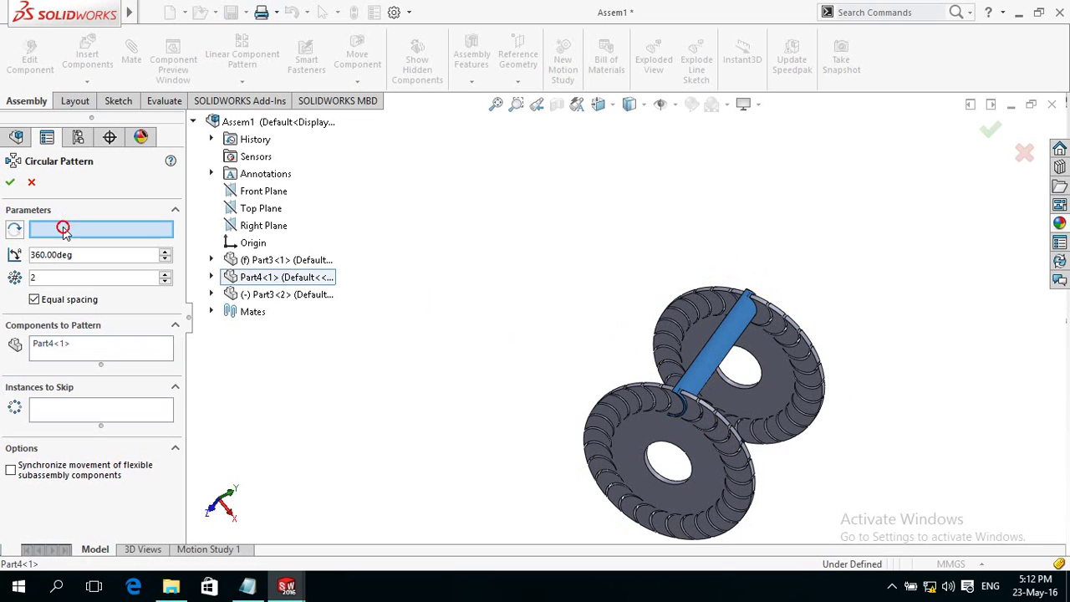
click(598, 495)
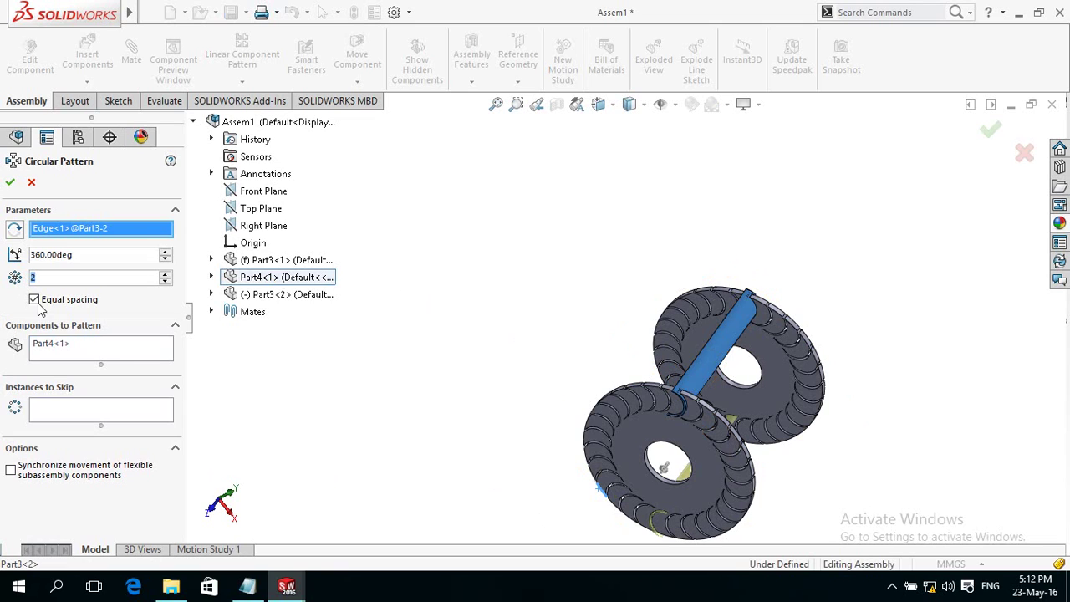
text(28)
mouse_move(443, 454)
middle_down()
mouse_move(470, 345)
mouse_move(459, 370)
mouse_move(420, 375)
mouse_move(368, 405)
middle_up()
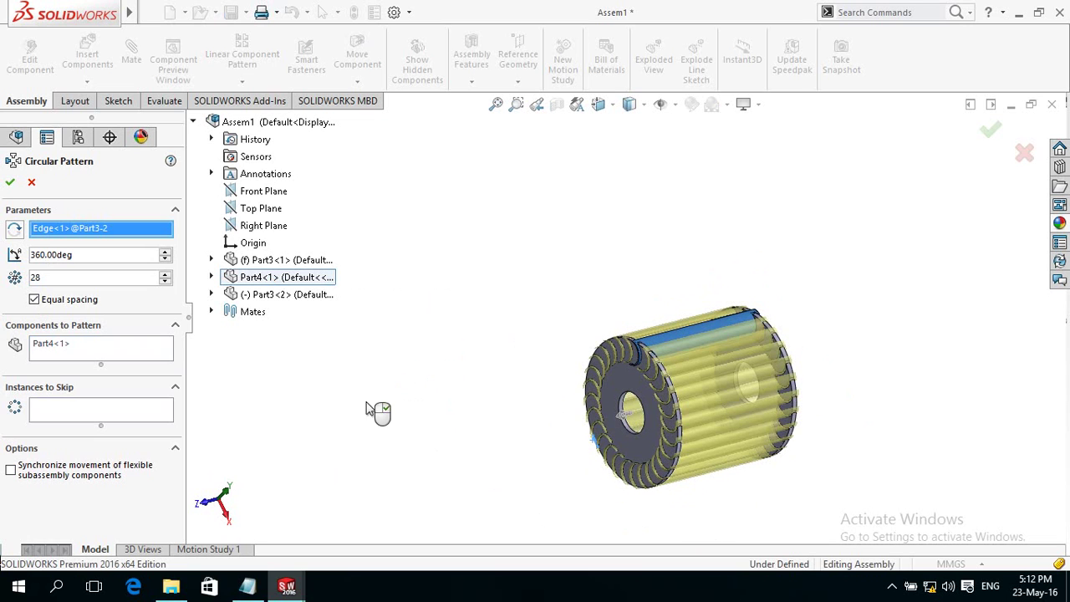
click(8, 182)
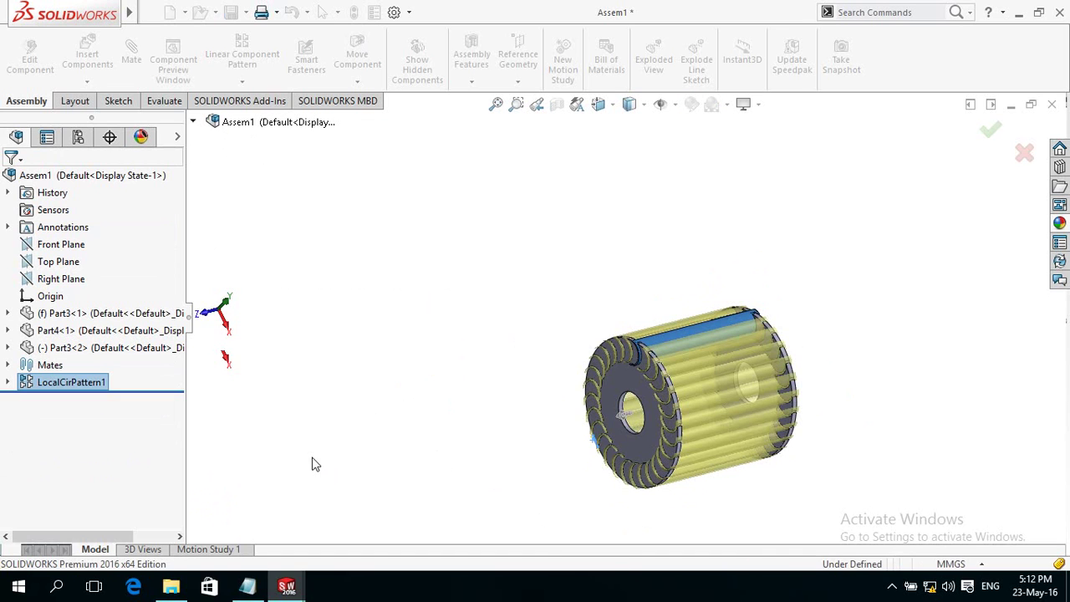
Clear the selection, orbit to the wheel end, and expand LocalCirPattern1 in the tree
click(427, 433)
mouse_move(473, 410)
middle_down()
mouse_move(416, 404)
mouse_move(490, 413)
middle_up()
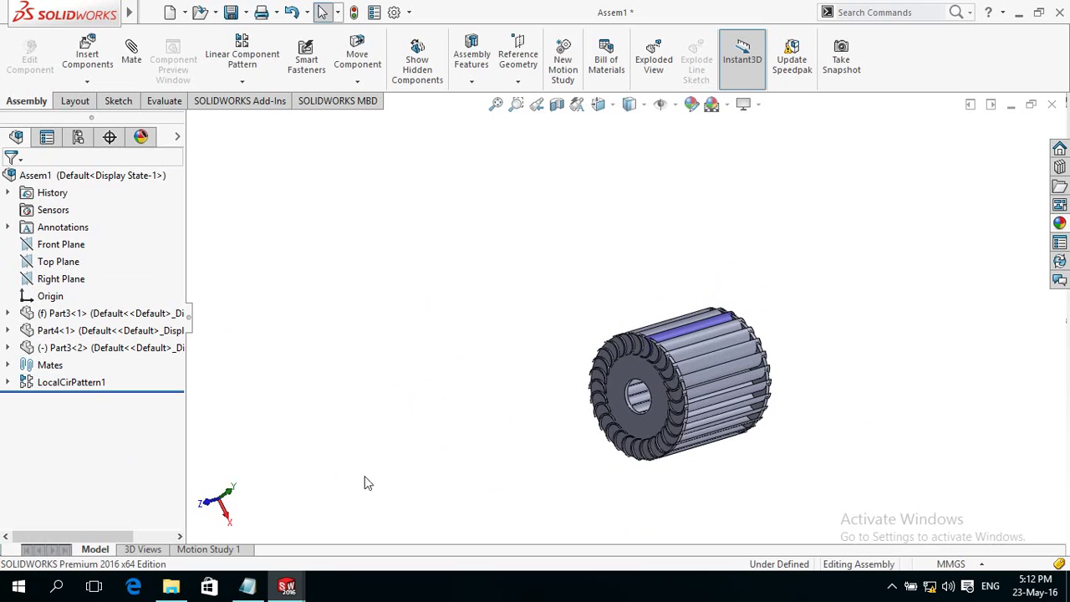
click(8, 382)
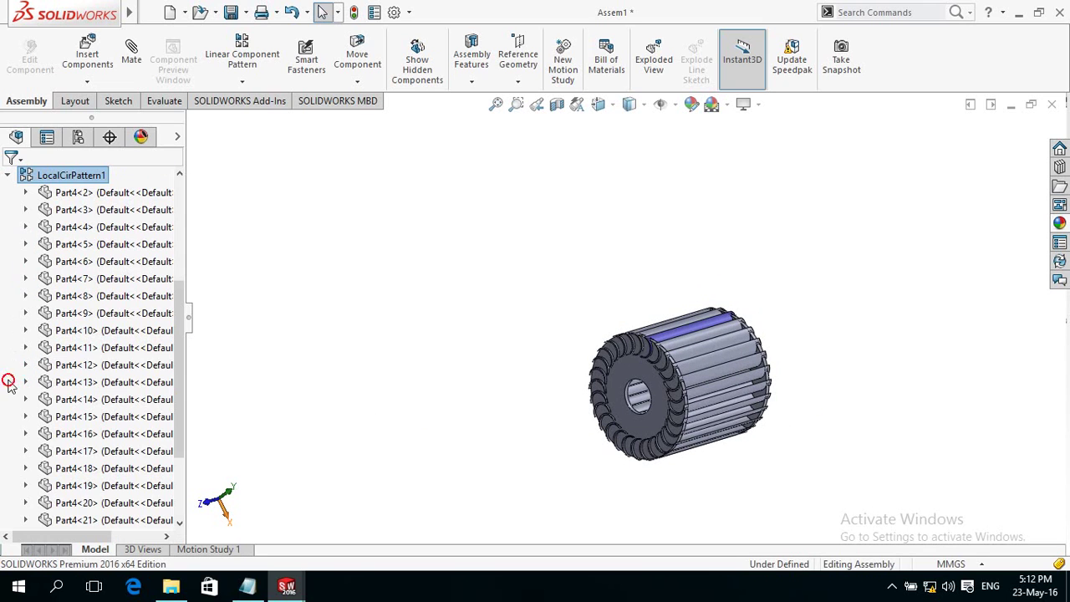
Select blade copies Part4<2> through Part4<28> and bring up their Appearances choices
mouse_move(48, 238)
mouse_down()
mouse_move(114, 568)
mouse_move(134, 493)
mouse_move(149, 525)
mouse_up()
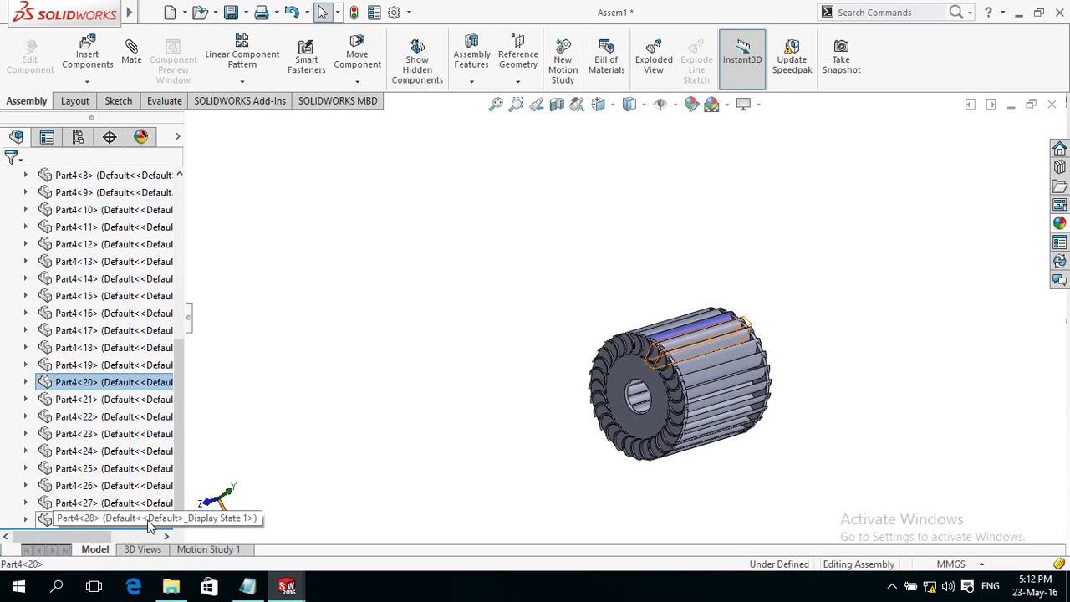
drag(149, 525, 188, 483)
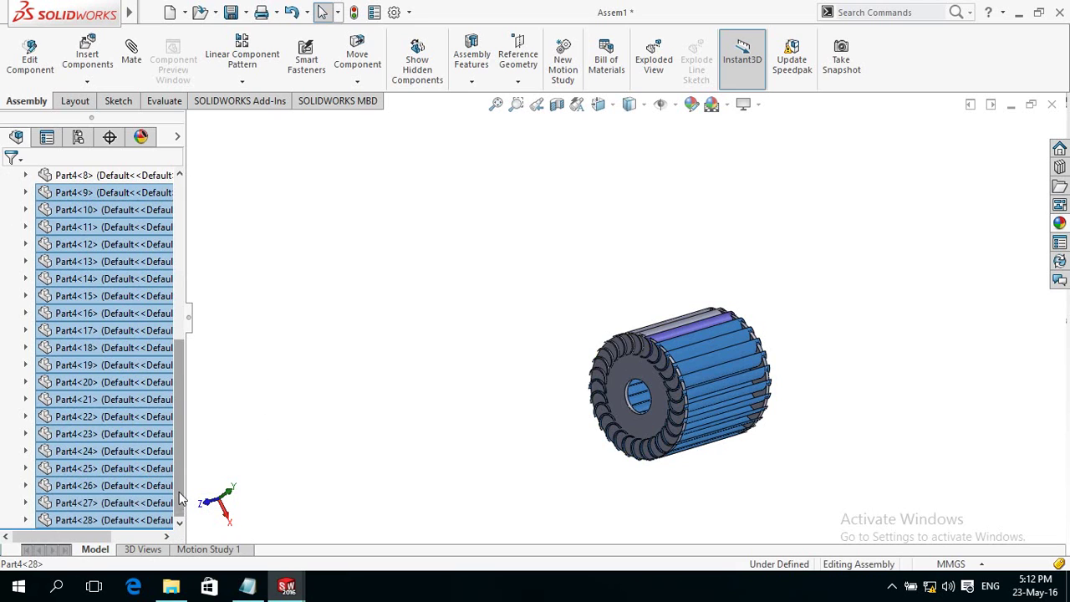
drag(180, 499, 179, 410)
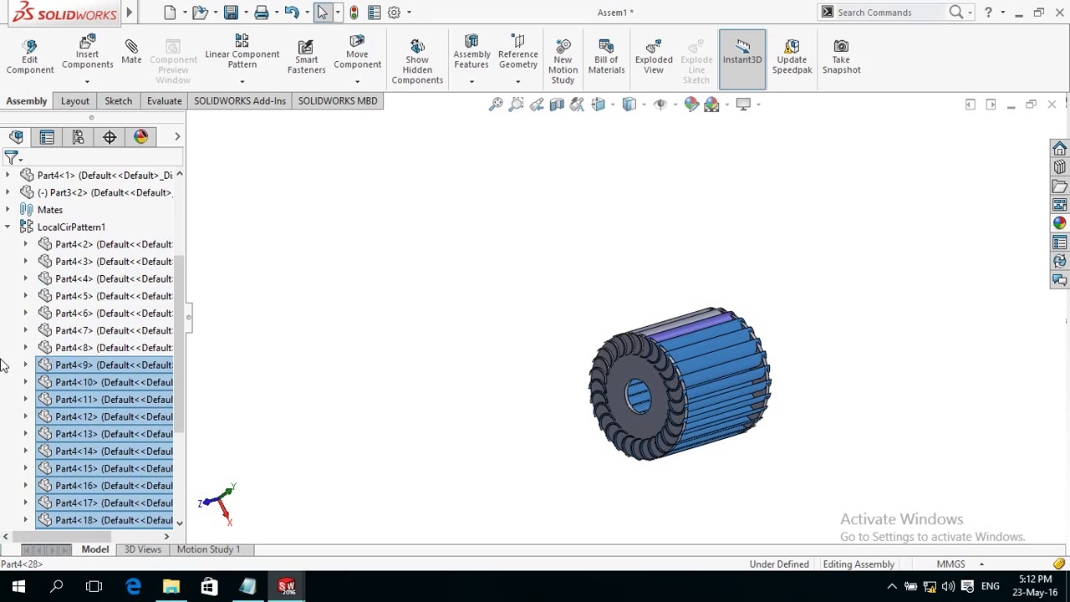
drag(7, 350, 33, 319)
shift+click(130, 247)
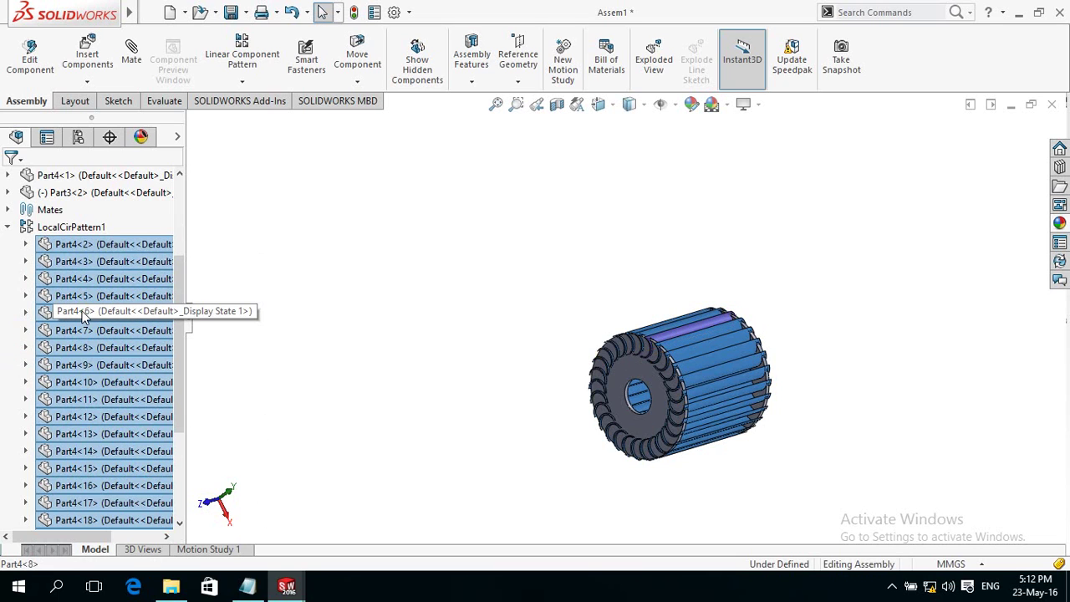
right_click(83, 316)
click(115, 224)
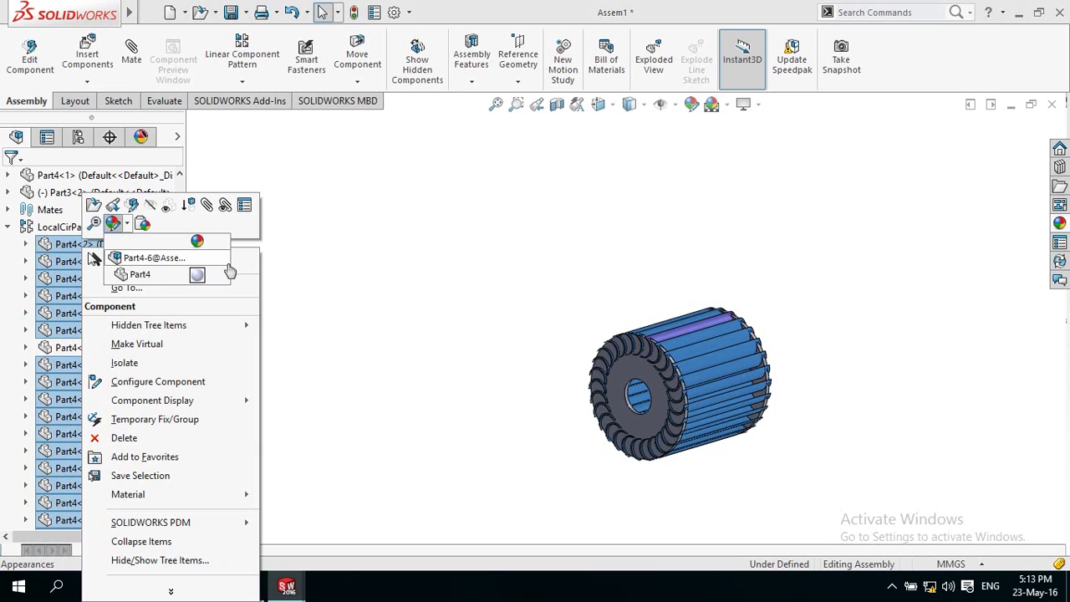
Colour the Part4 blades blue-violet and collapse the Appearances pane
click(206, 266)
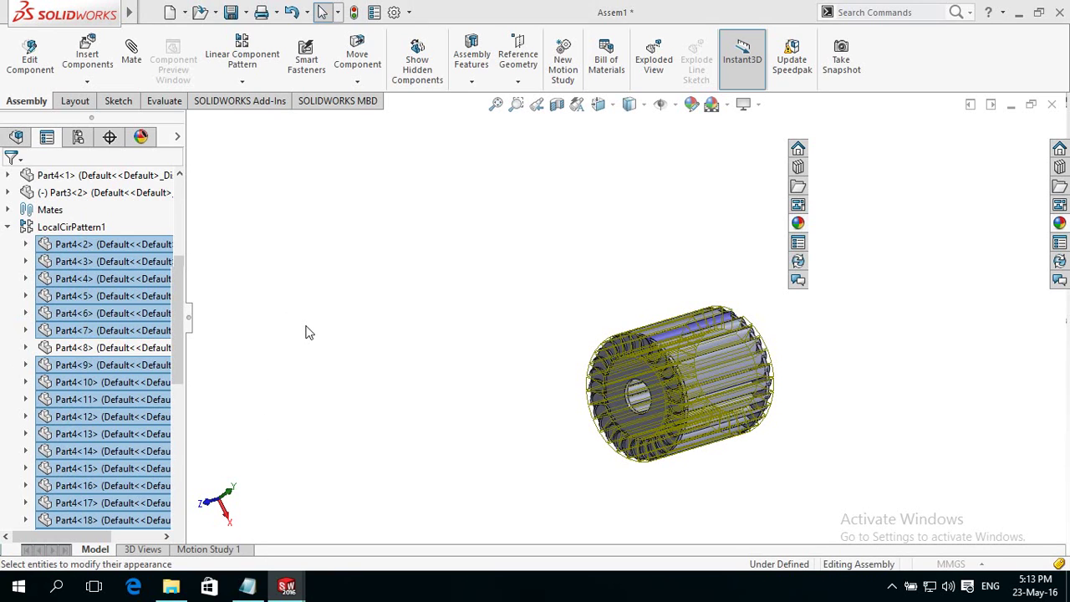
click(103, 533)
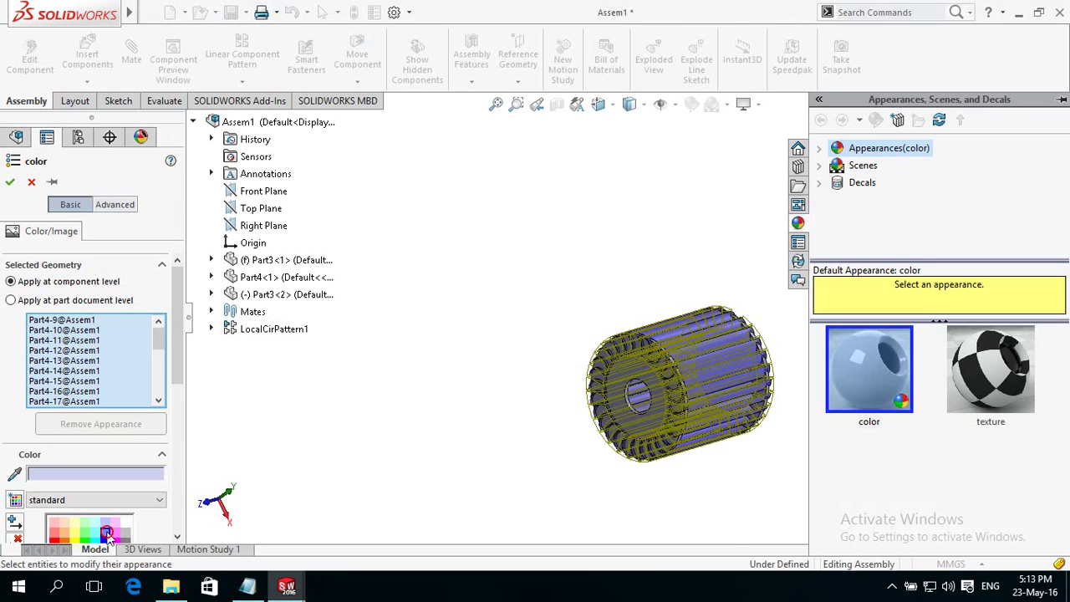
click(7, 182)
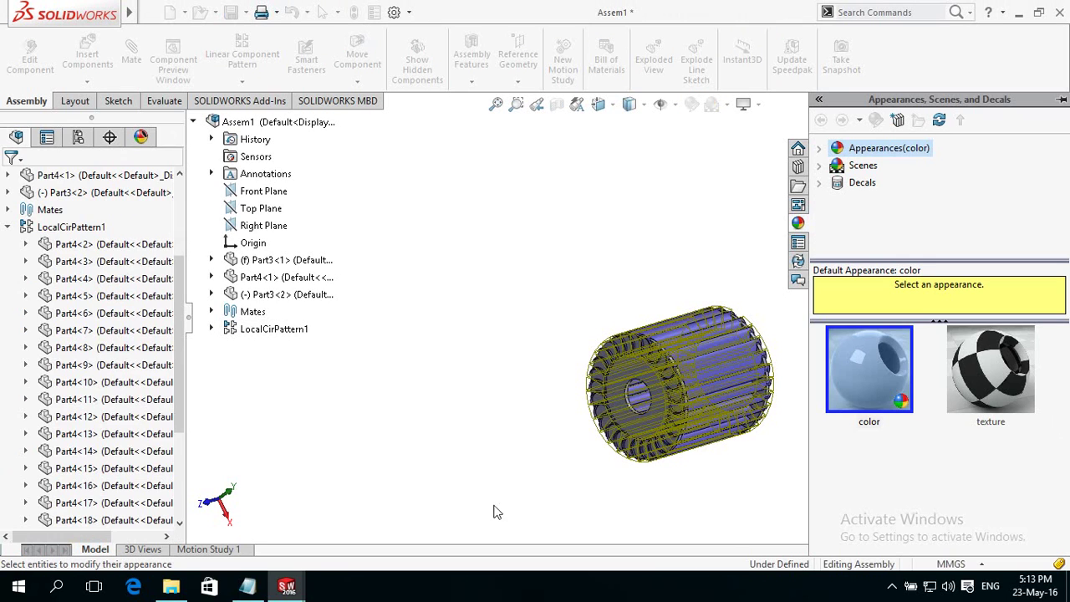
click(523, 451)
Make the front disc of the runner transparent to reveal the purple blades
mouse_move(538, 394)
middle_down()
mouse_move(738, 421)
mouse_move(795, 444)
mouse_move(805, 474)
middle_up()
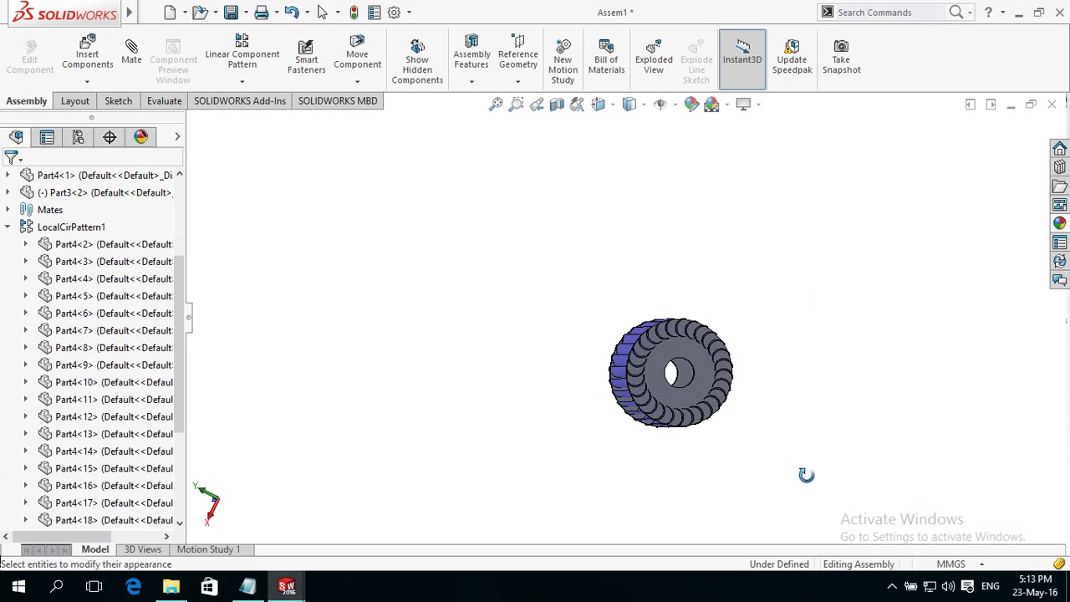
scroll(725, 311, down, 3)
mouse_move(764, 425)
middle_down()
mouse_move(575, 439)
mouse_move(635, 442)
mouse_move(621, 426)
mouse_move(571, 431)
mouse_move(574, 442)
middle_up()
scroll(574, 443, up, 3)
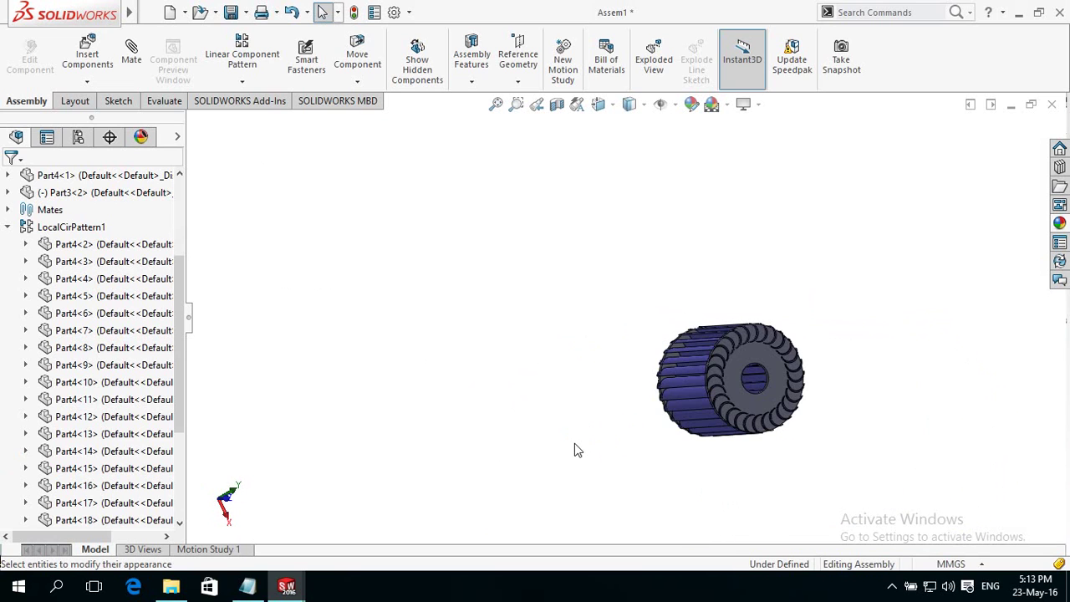
scroll(829, 402, down, 1)
scroll(830, 402, down, 2)
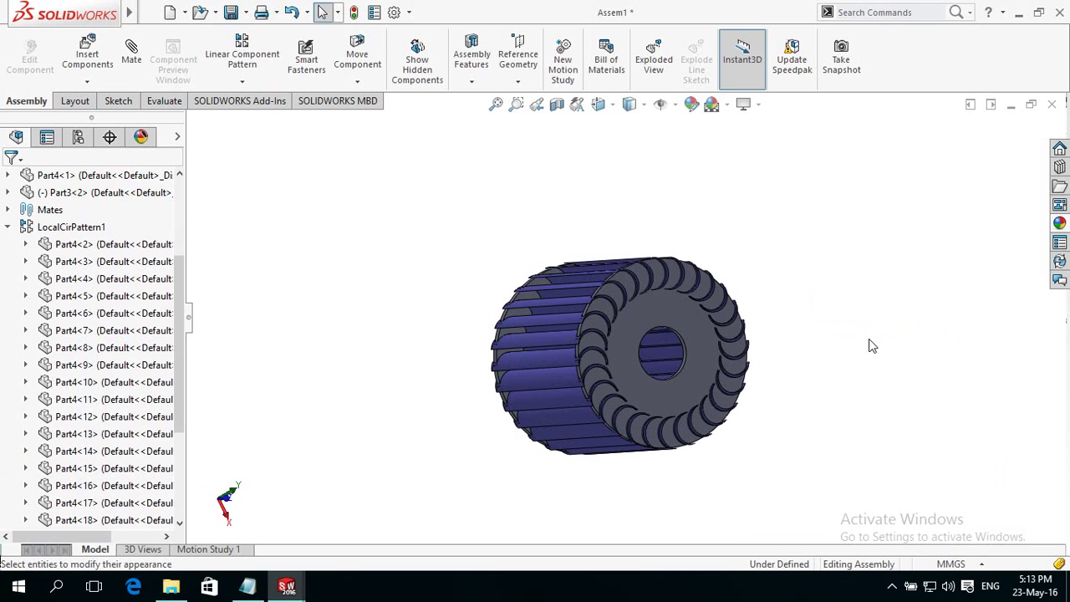
click(700, 376)
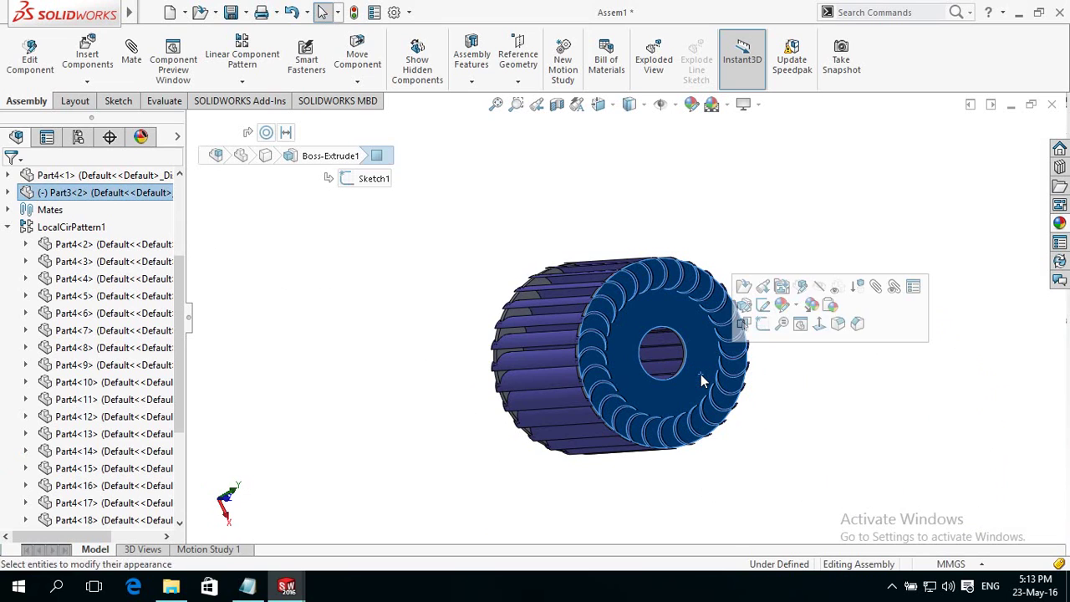
click(838, 289)
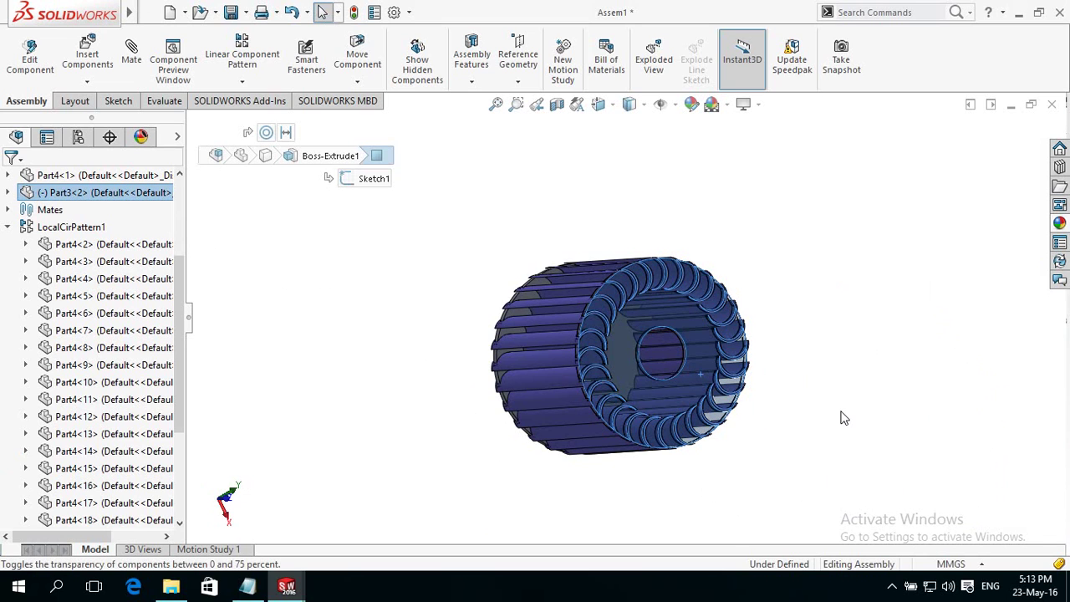
click(849, 374)
Spin the runner side-on and display the 'Thanks for Watching' Notepad note
mouse_move(849, 374)
middle_down()
mouse_move(821, 376)
mouse_move(850, 376)
middle_up()
mouse_move(889, 368)
middle_down()
mouse_move(979, 361)
mouse_move(925, 382)
mouse_move(809, 522)
middle_up()
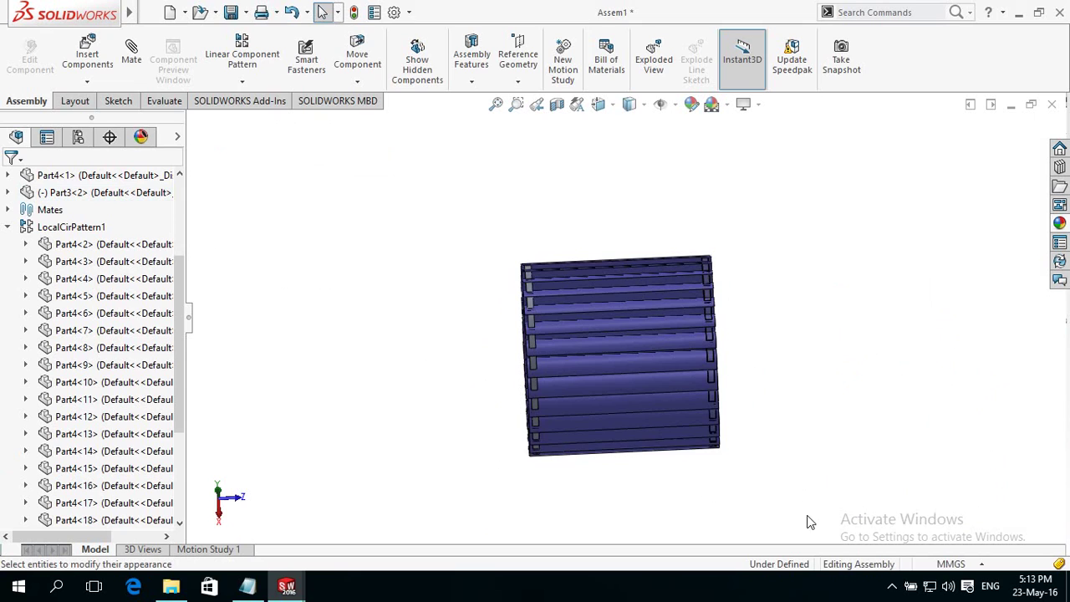
click(247, 586)
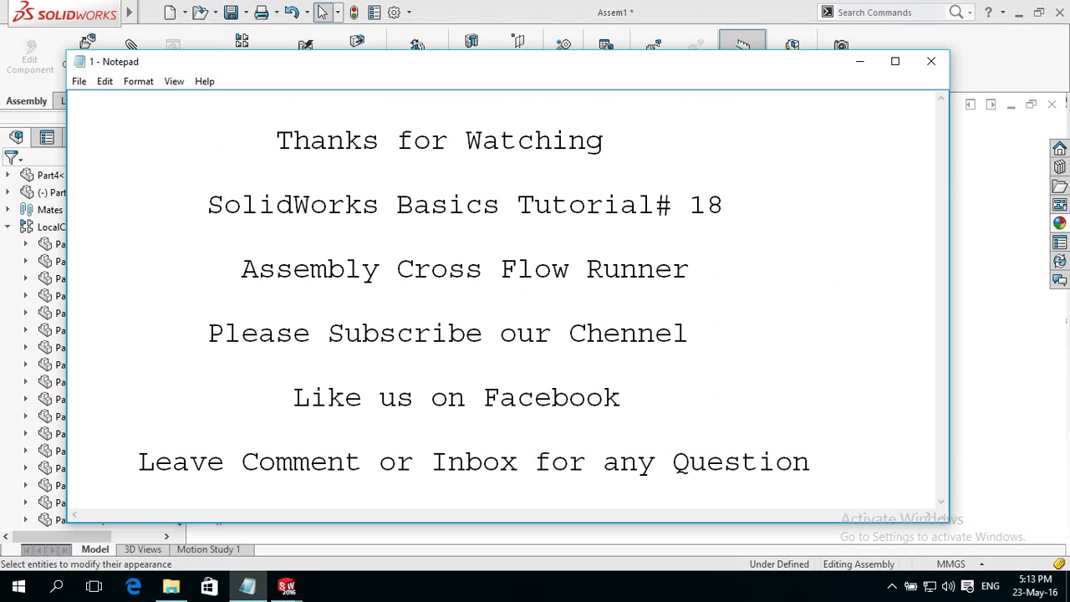